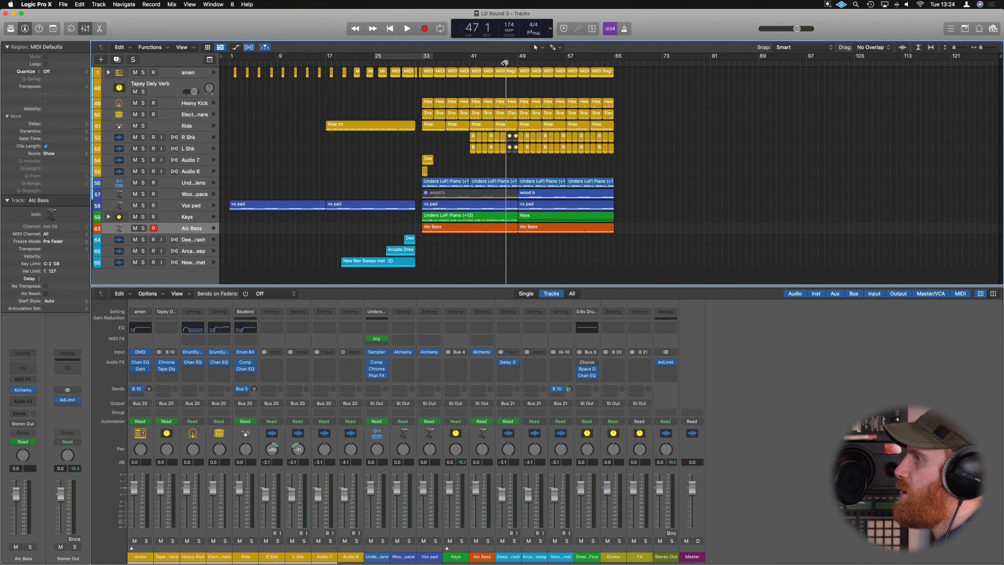
Step: Play the arrangement from bar 47, and again from bar 61 to hear how the last section ends
key(space)
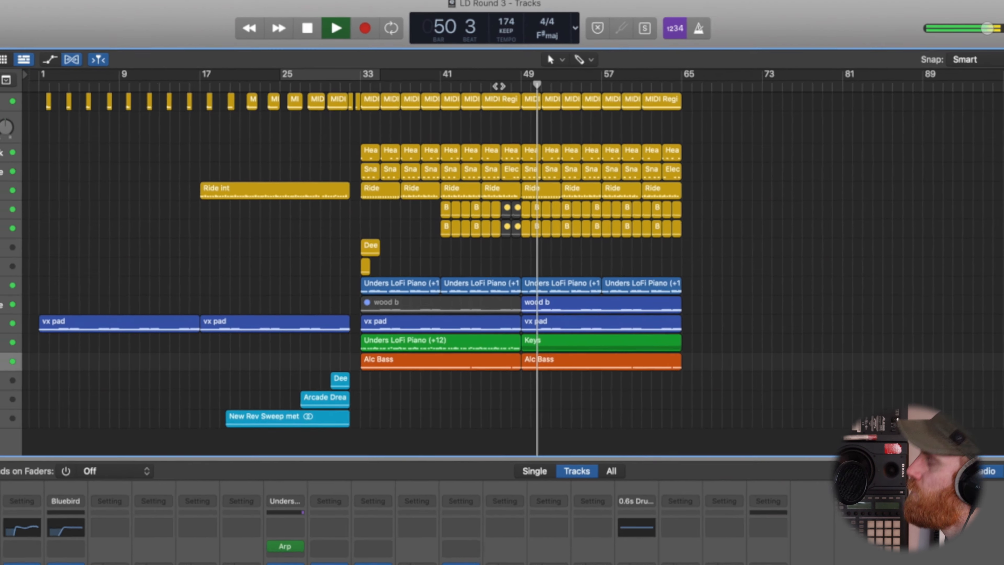
key(space)
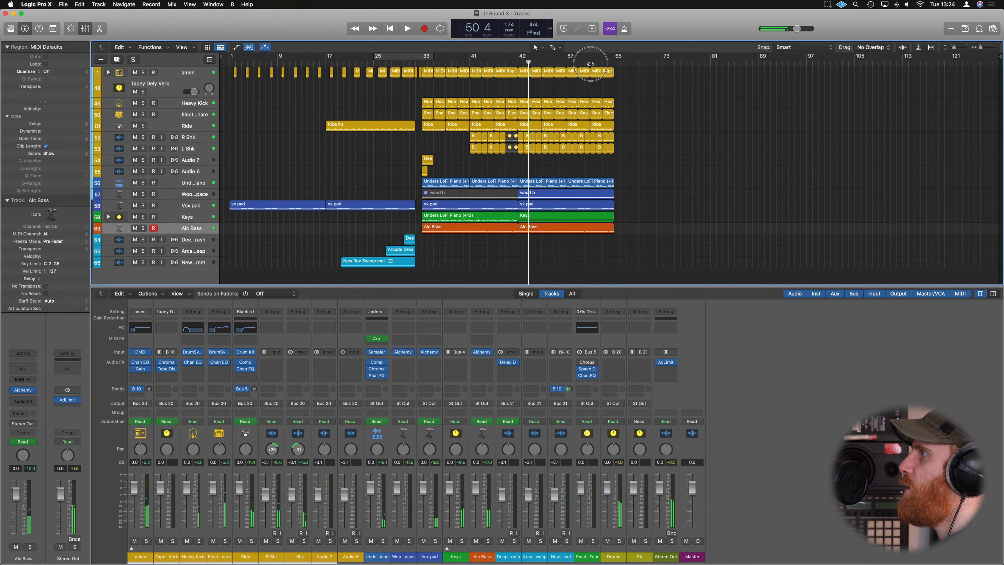
click(590, 64)
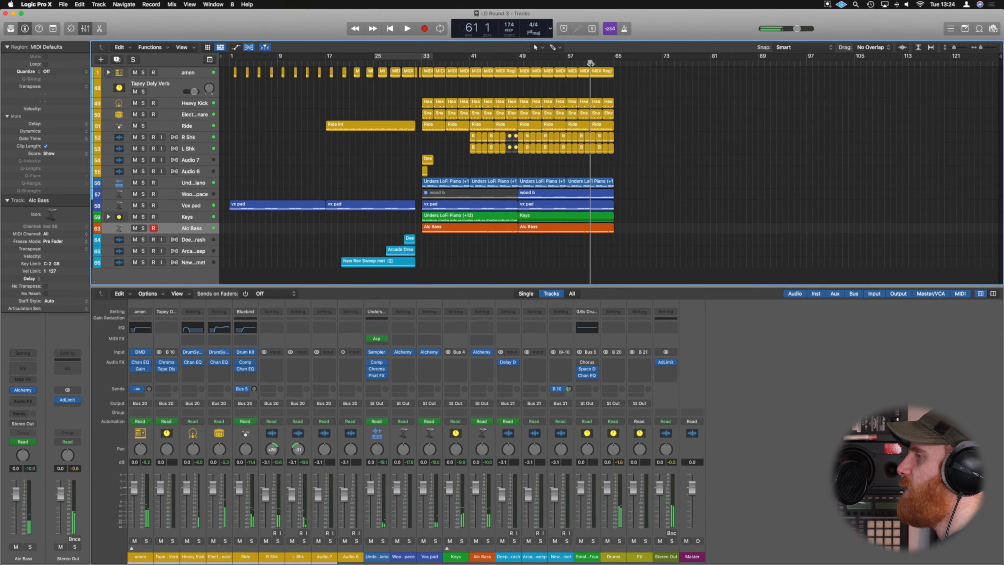
key(space)
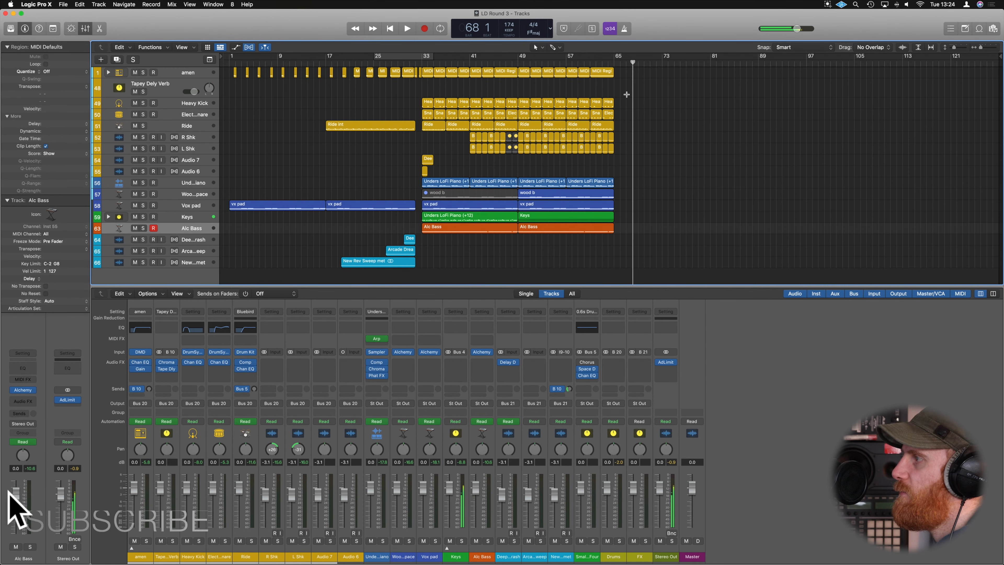
Step: Expand the Keys track stack and select its Fragile Thoughts track
click(452, 559)
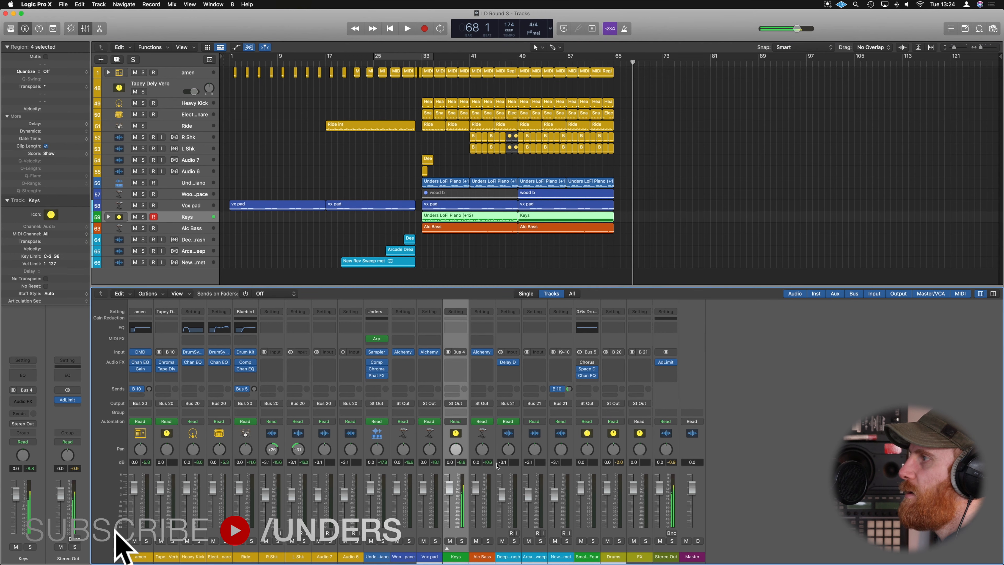
click(108, 217)
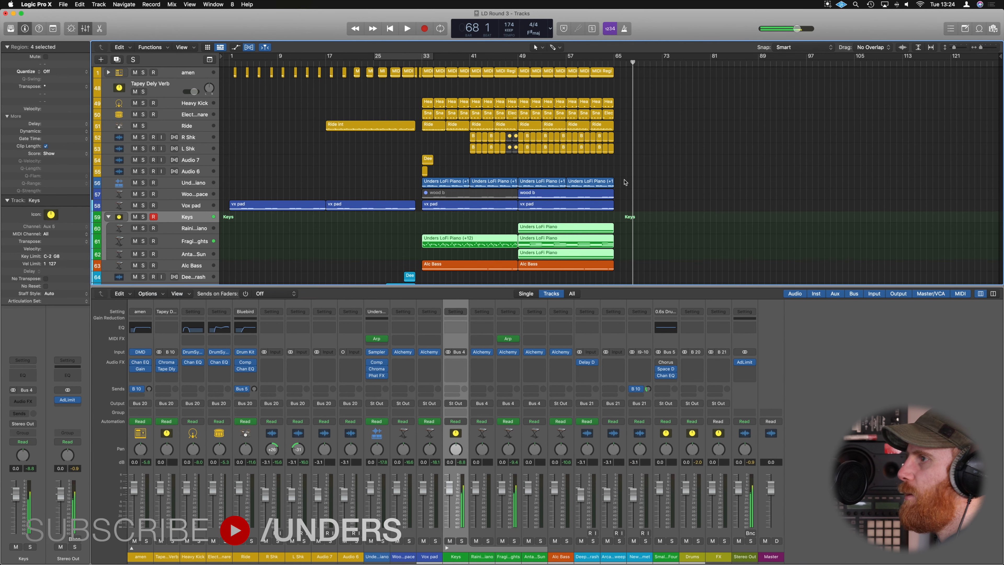
click(513, 559)
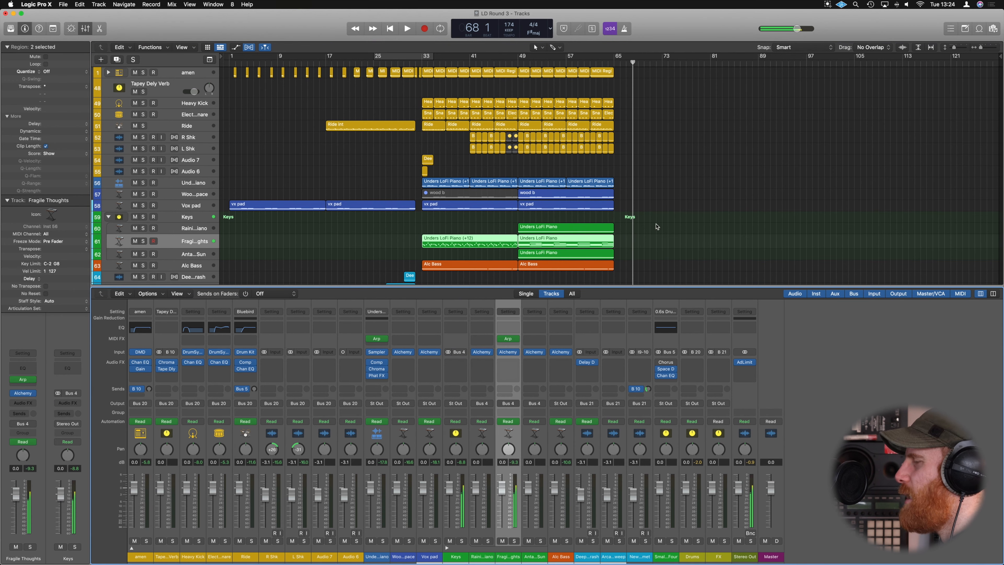
Step: Automate the Fragile Thoughts arpeggiator to be bypassed from bar 65 to about bar 76, then hide the automation
scroll(656, 226, down, 4)
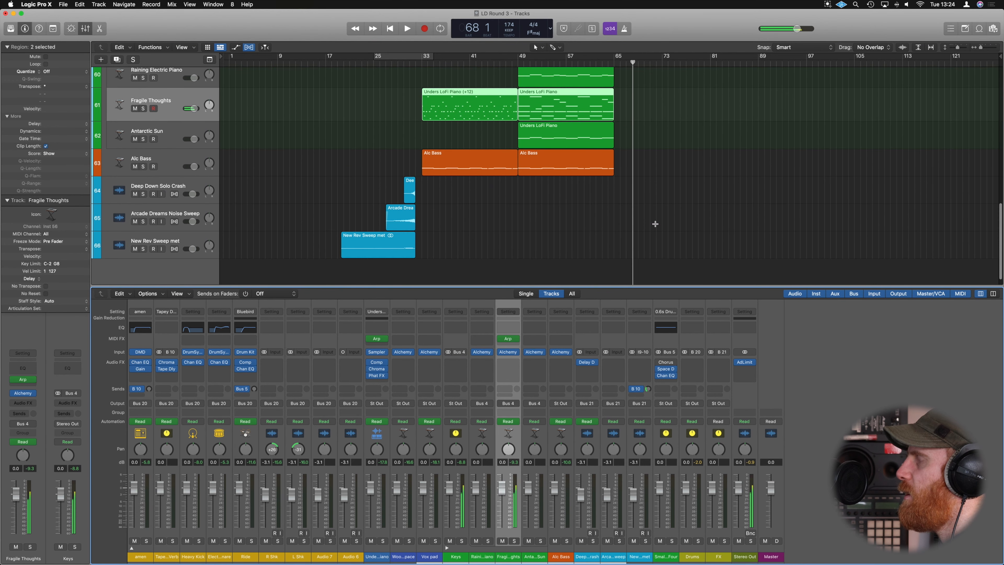
scroll(655, 224, up, 2)
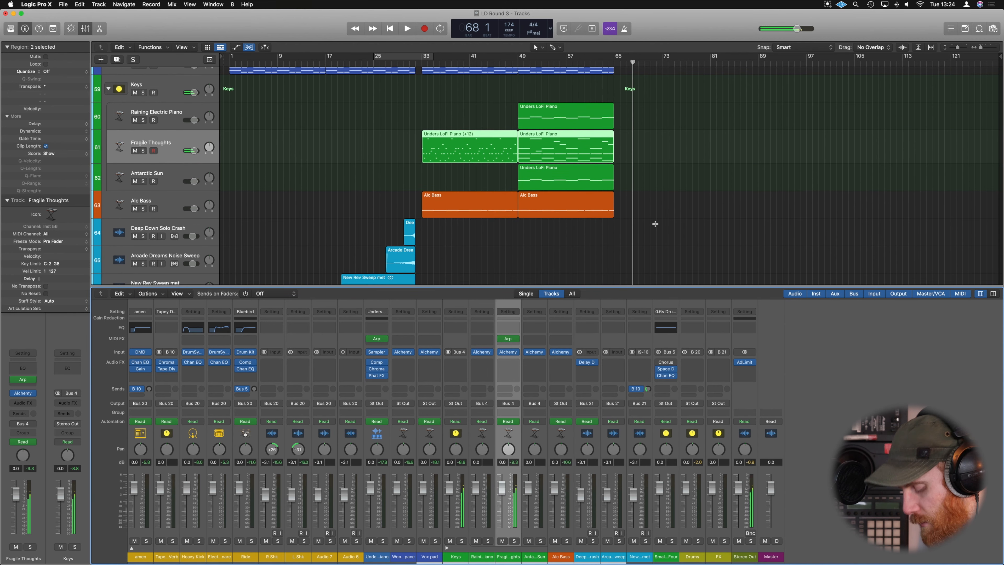
key(a)
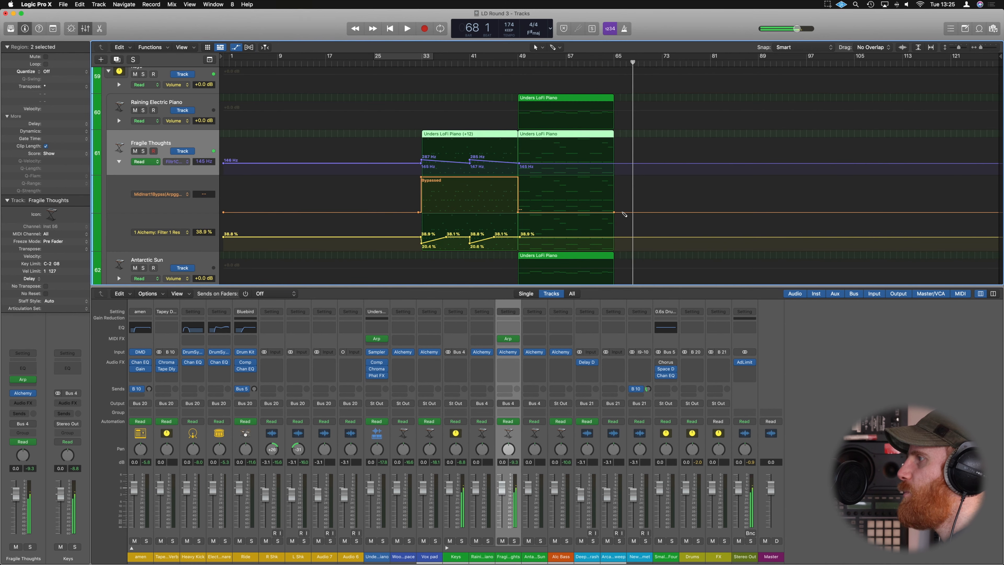
click(613, 188)
drag(615, 215, 684, 211)
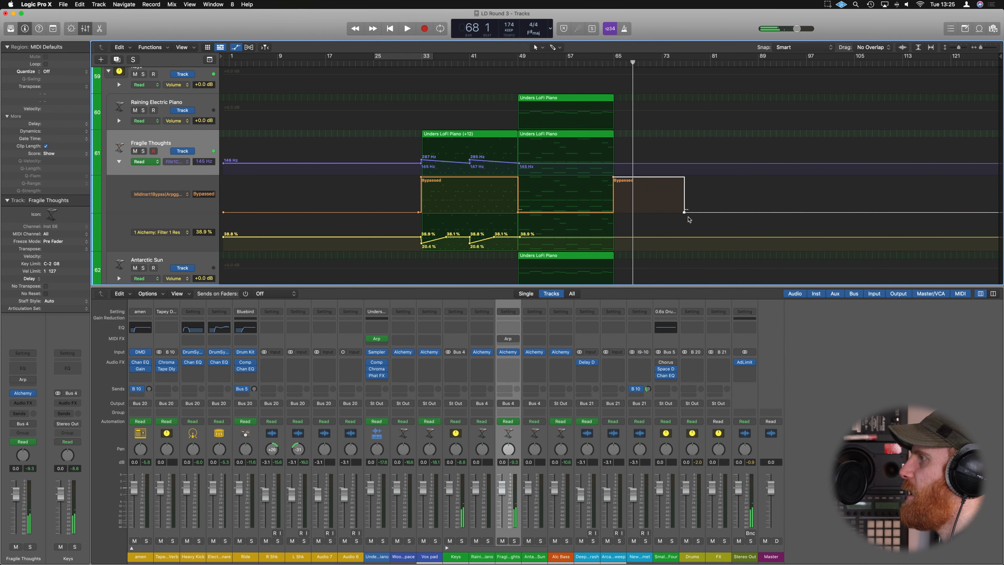
key(super+f)
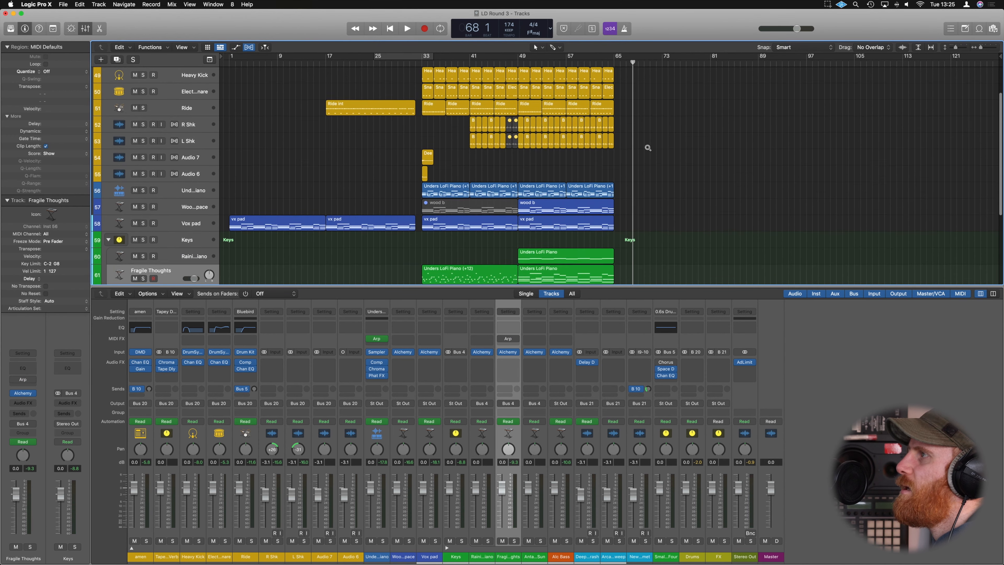
Step: Copy the last four-bar amen region to bar 65 with its automation data and cycle bars 65 to 69
ctrl+alt+click(647, 148)
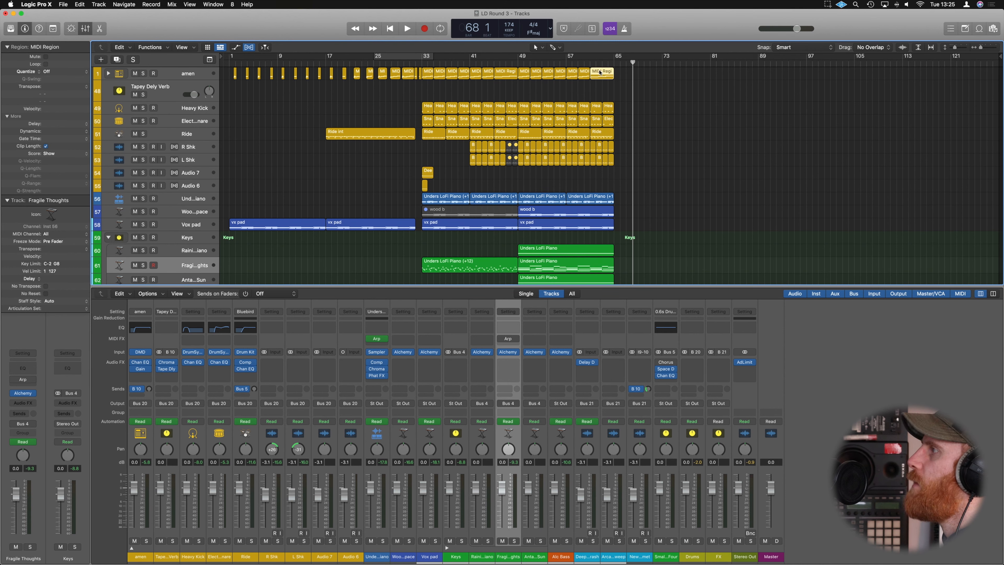
drag(600, 72, 625, 73)
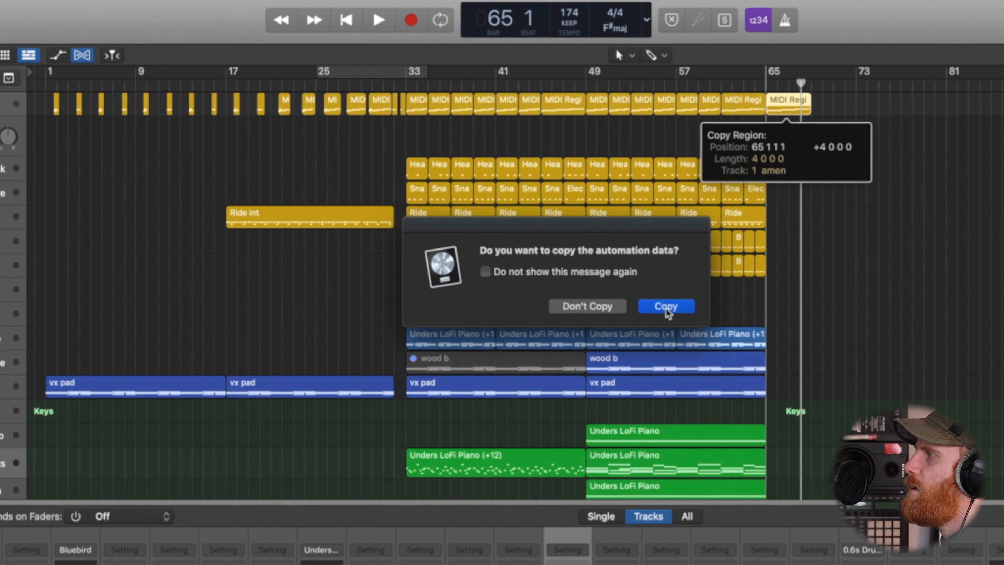
click(666, 306)
key(a)
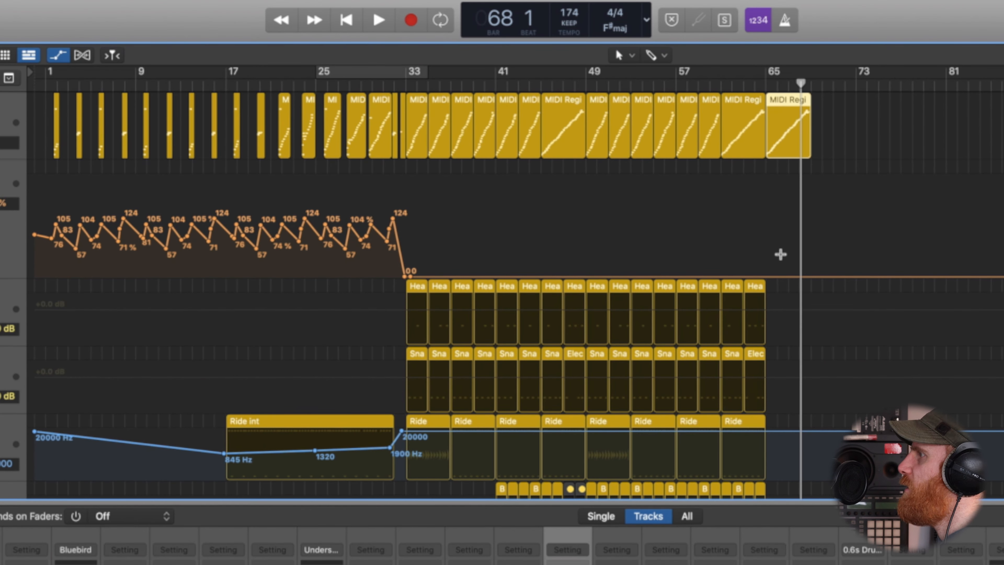
key(a)
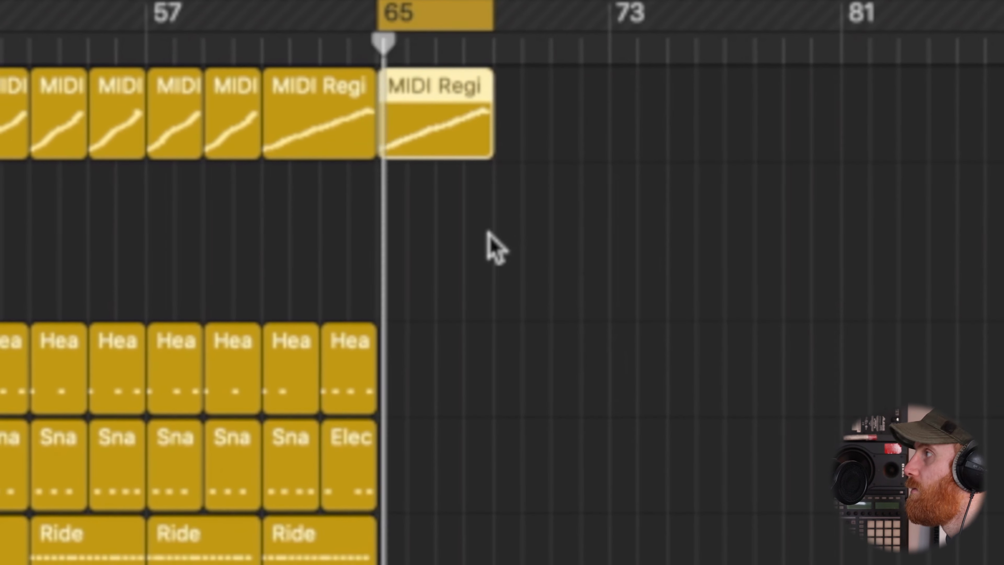
Step: Shorten the amen region at bar 65 to one bar and audition it
ctrl+alt+click(506, 258)
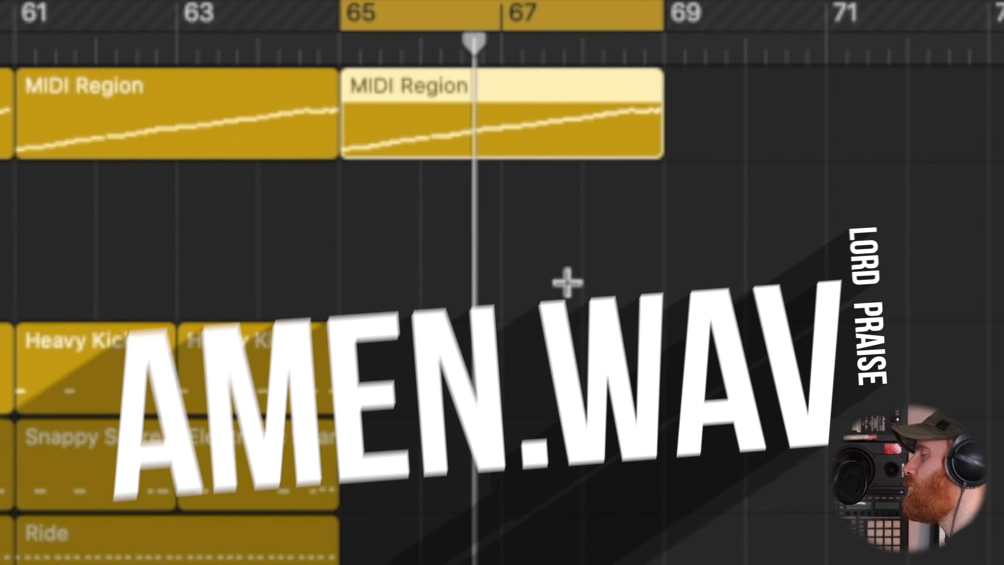
key(super+Down)
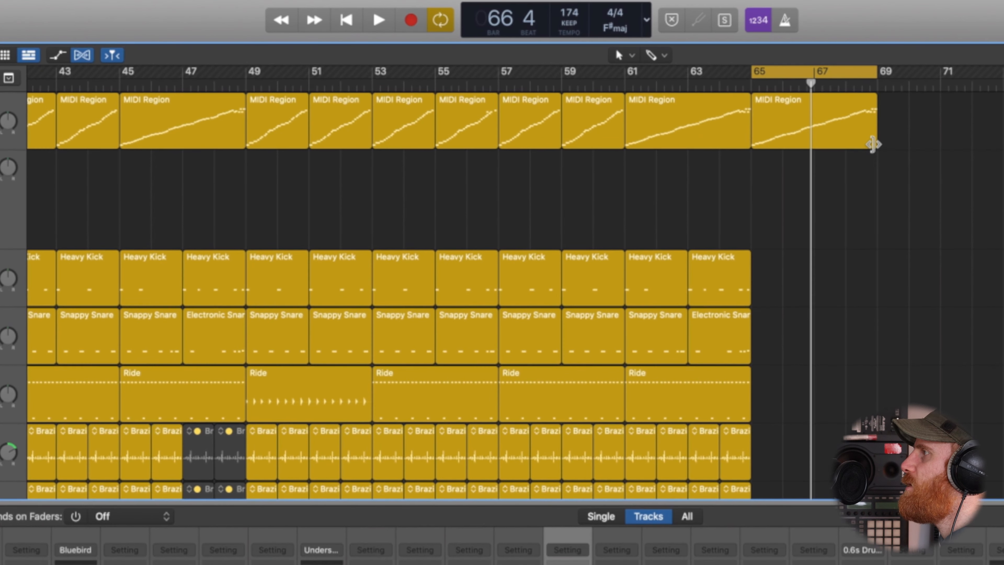
drag(842, 133, 777, 146)
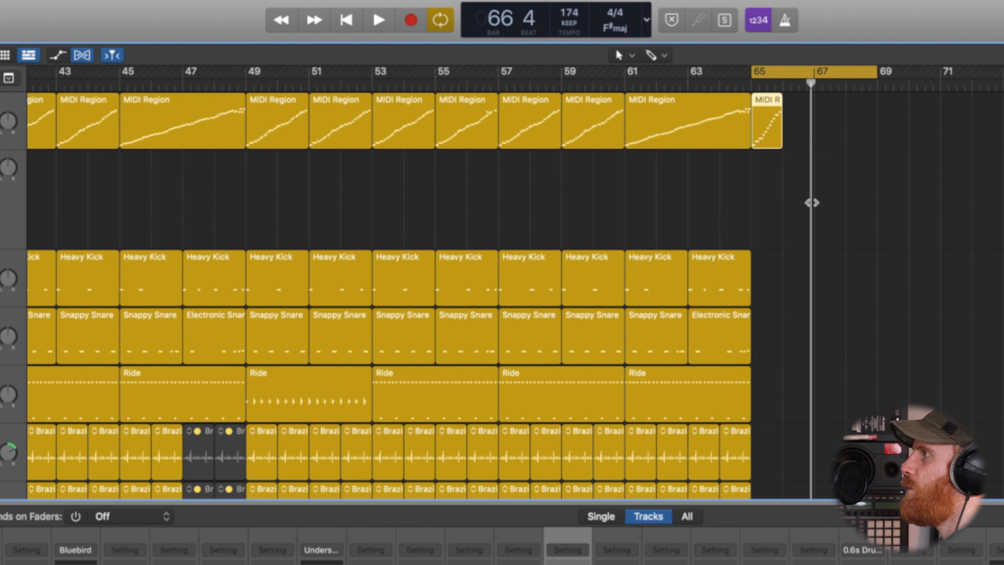
key(space)
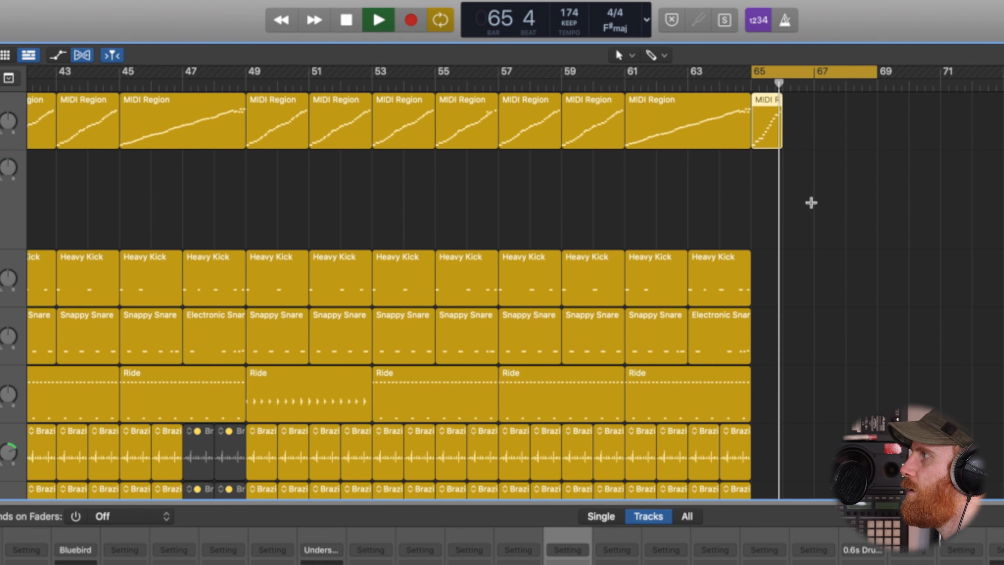
key(space)
Step: Copy the one-bar amen region to bar 66 with automation, repeat both copies through bar 68, and audition the loop
drag(766, 102, 801, 104)
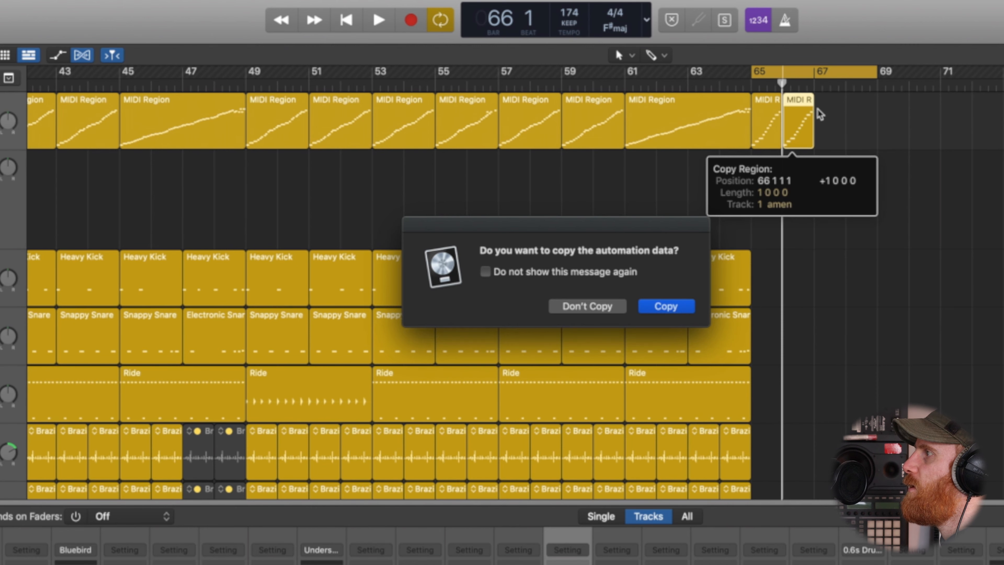
click(666, 306)
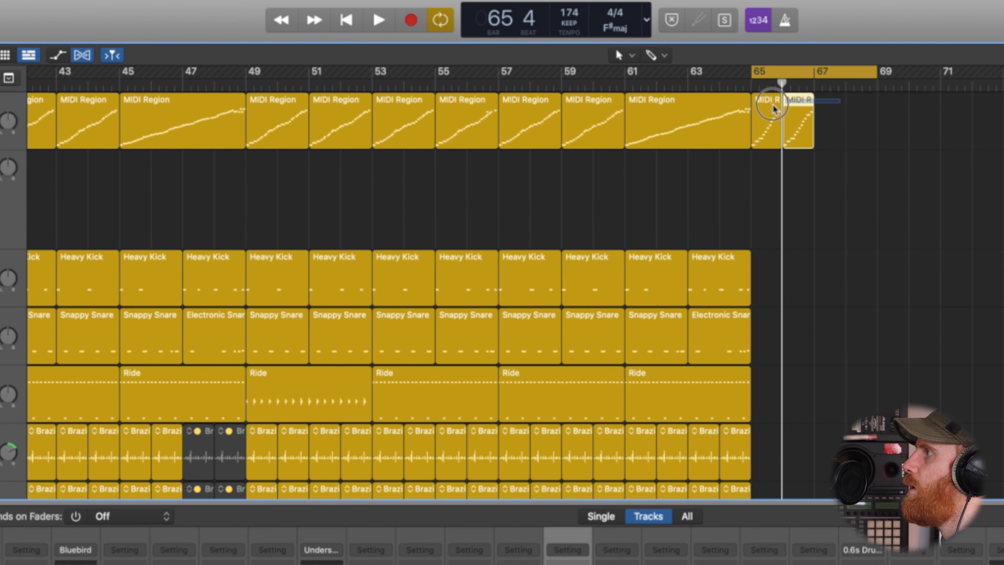
shift+click(766, 119)
key(super+r)
key(space)
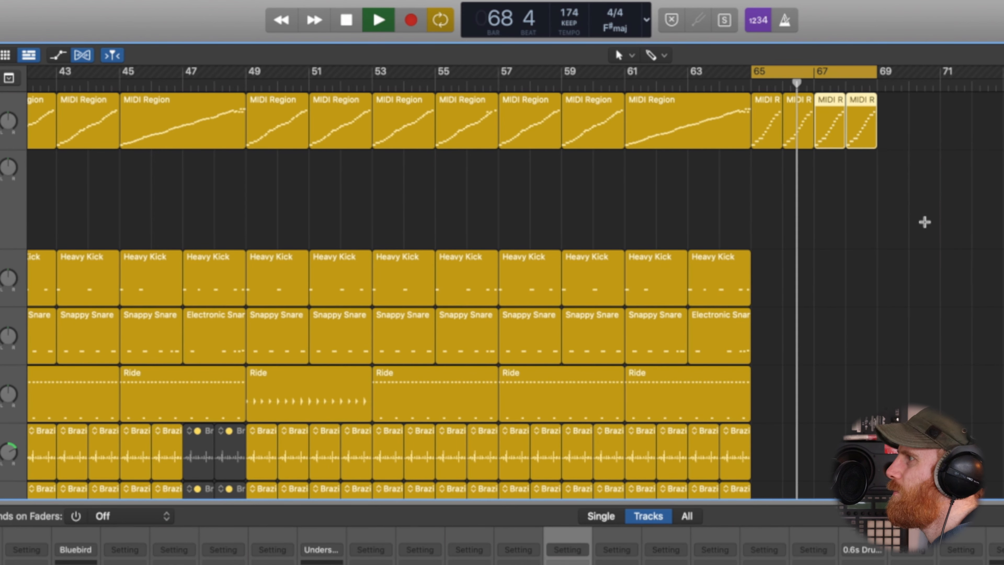
key(space)
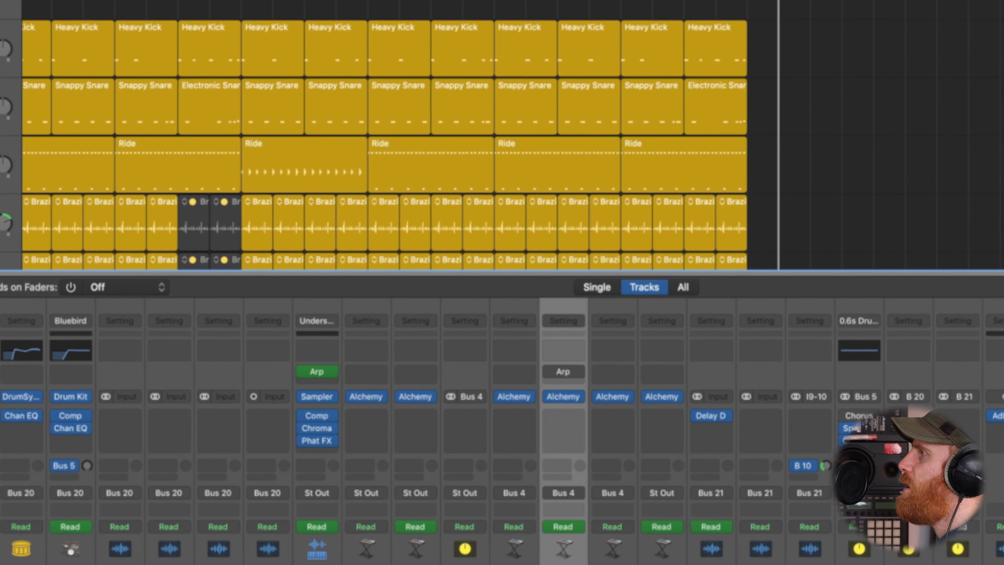
Step: Create a one-bar region on the Heavy Kick track at bar 65 and open it in the Piano Roll
click(754, 32)
double_click(767, 31)
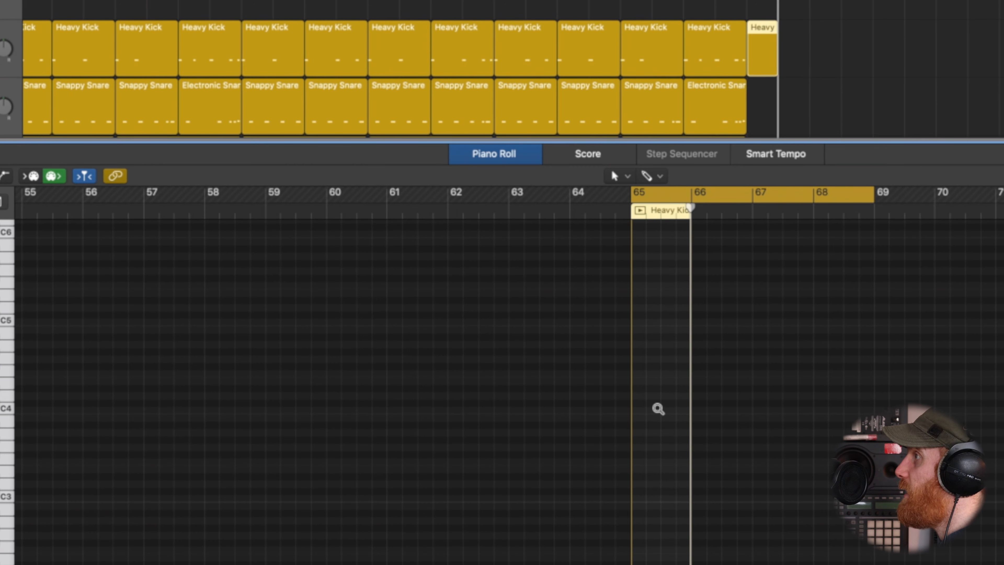
ctrl+alt+click(658, 408)
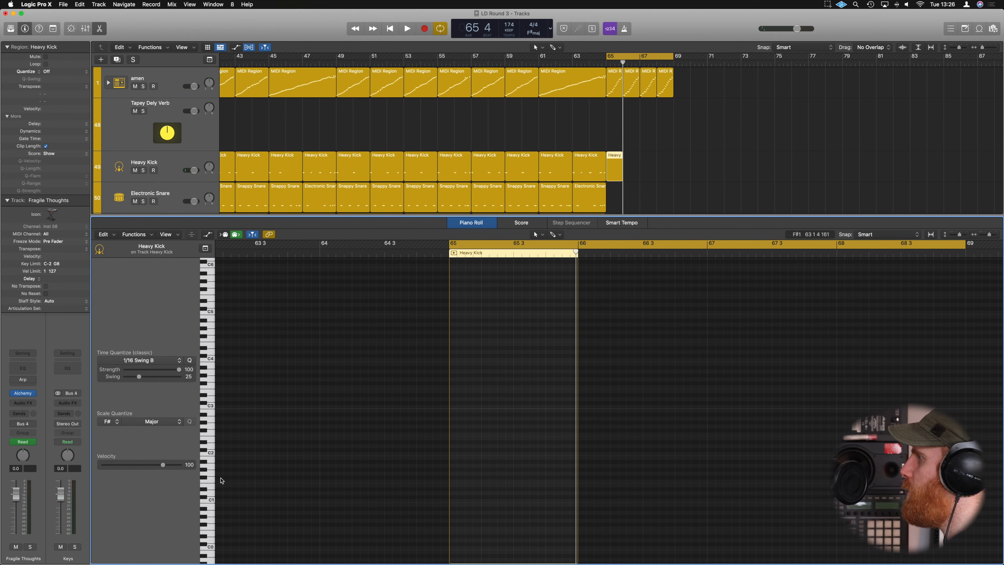
Step: Show note velocities and raise the F#1 kick note at the start of bar 65 to velocity 113
click(208, 234)
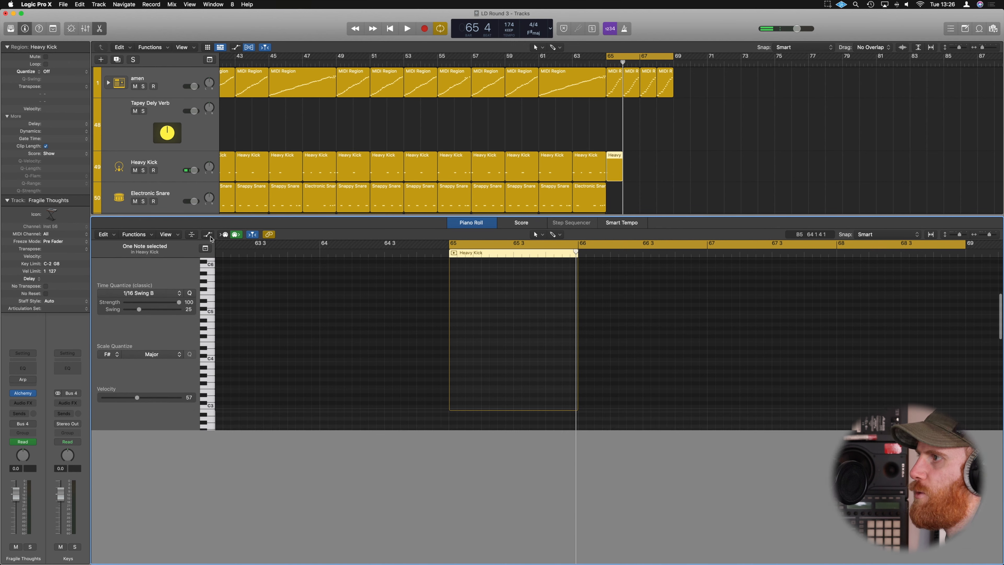
drag(448, 495, 449, 422)
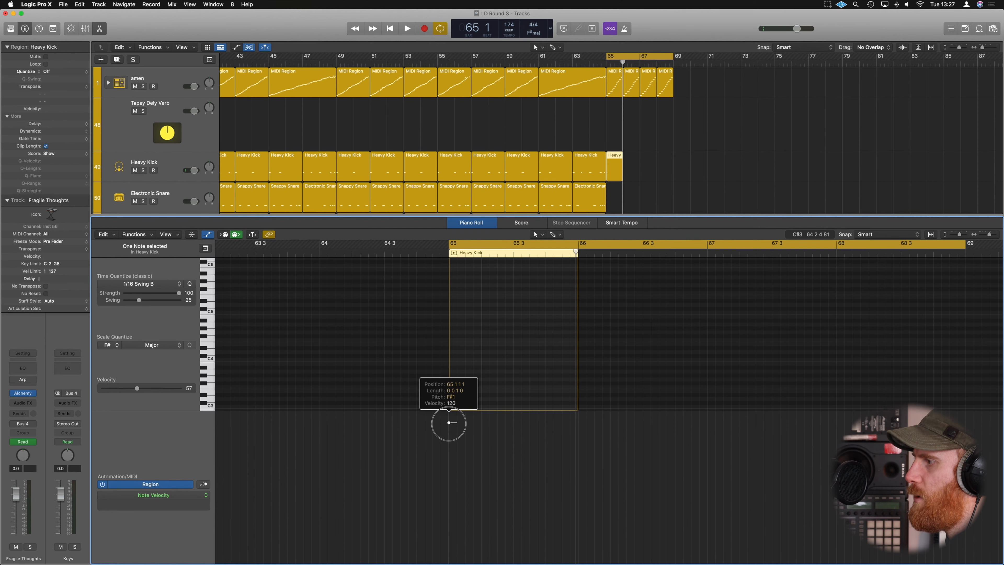
key(space)
scroll(482, 381, down, 5)
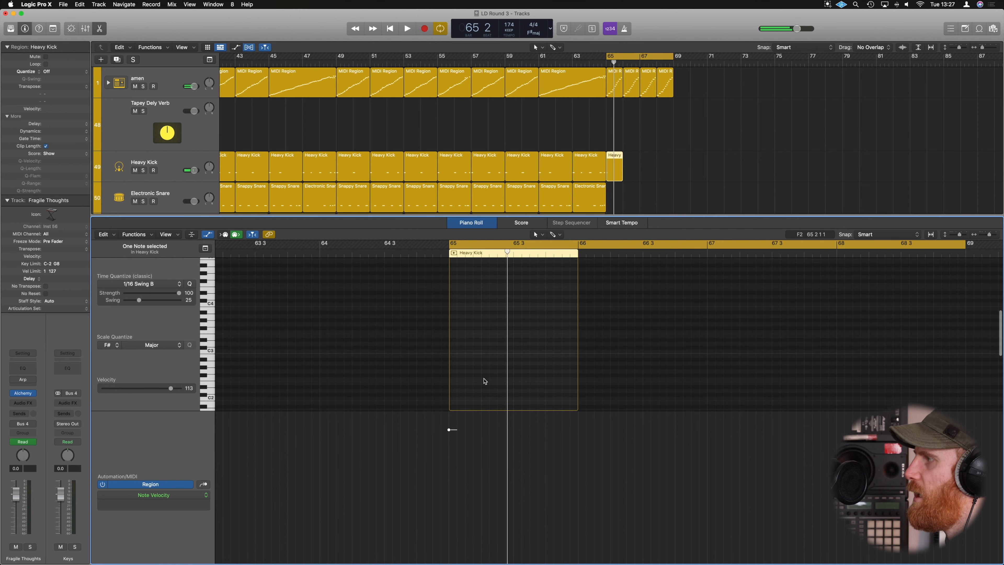
scroll(482, 381, down, 1)
Step: Audition the kick region, add a second F#1 note at 65 3 3, and set its velocity to 104
click(457, 255)
key(space)
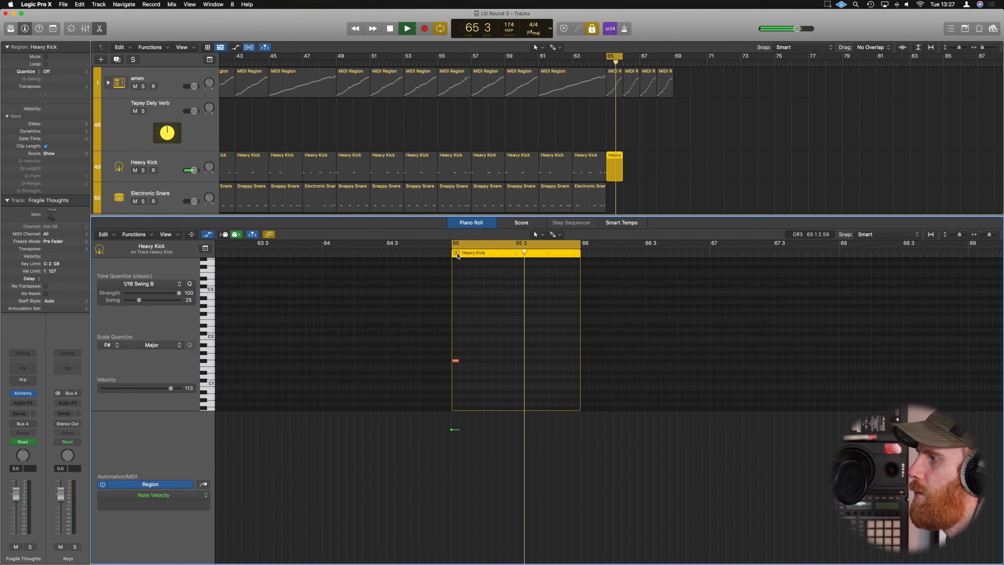
key(space)
key(super+a)
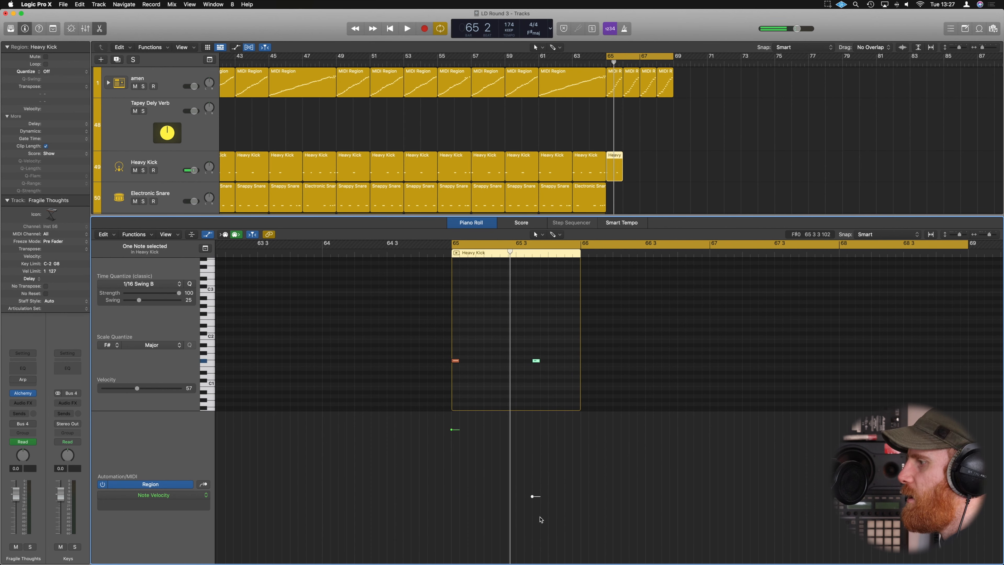
drag(532, 496, 531, 440)
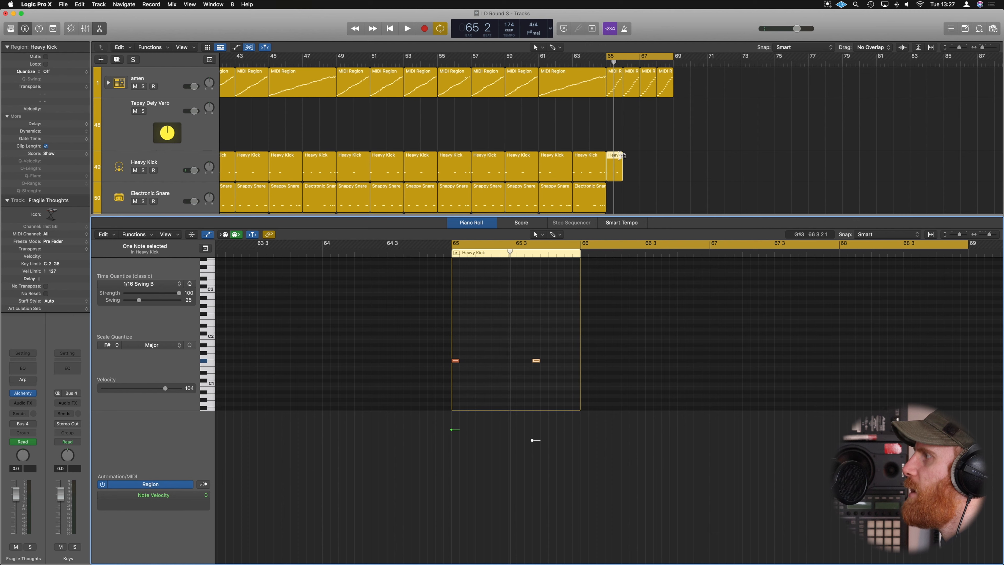
Step: Repeat the one-bar Heavy Kick region up to bar 69 and play it with the amen break
drag(622, 155, 674, 158)
key(space)
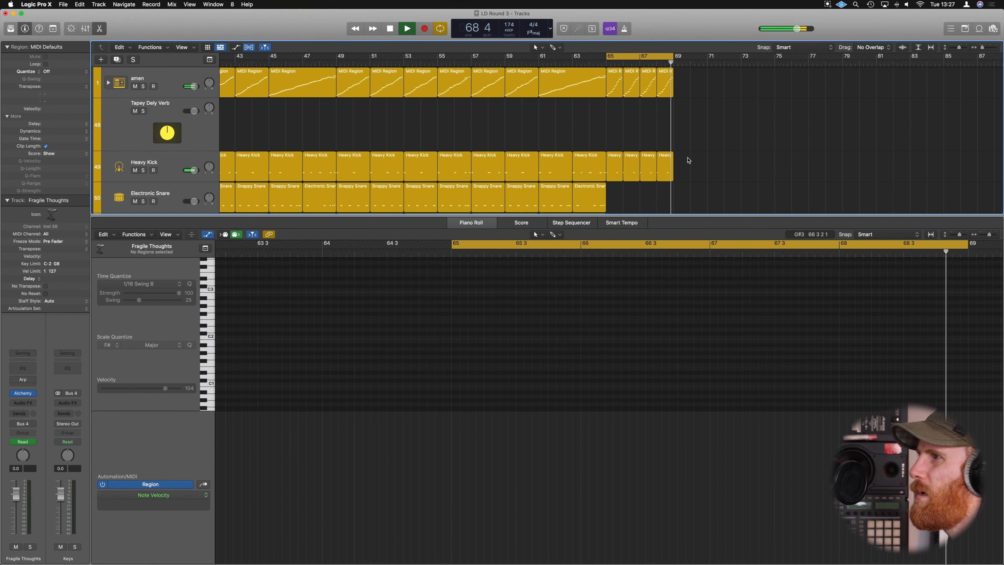
Step: Create a one-bar region on the Electronic Snare track at bar 65
scroll(688, 160, down, 2)
scroll(585, 162, up, 2)
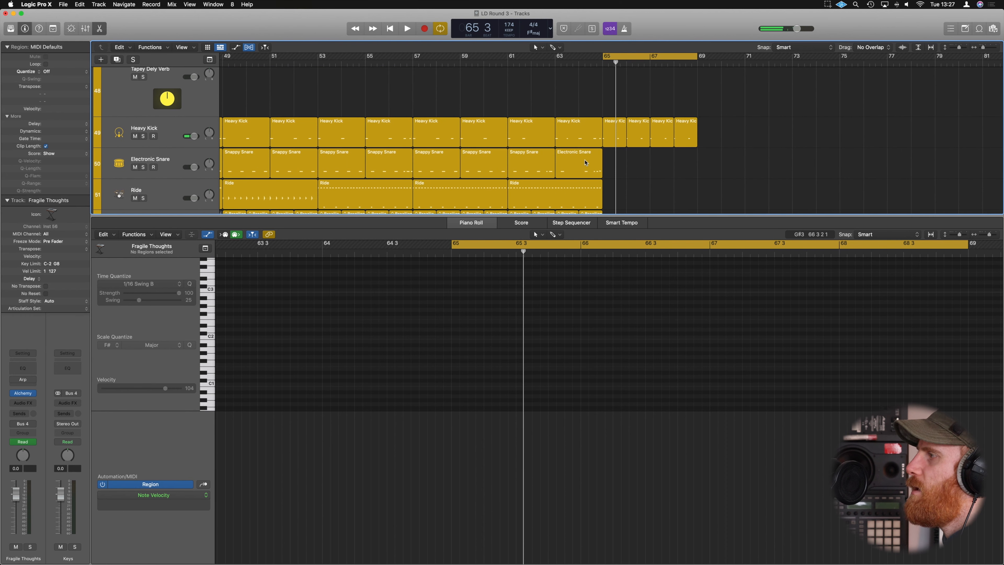
super+click(605, 158)
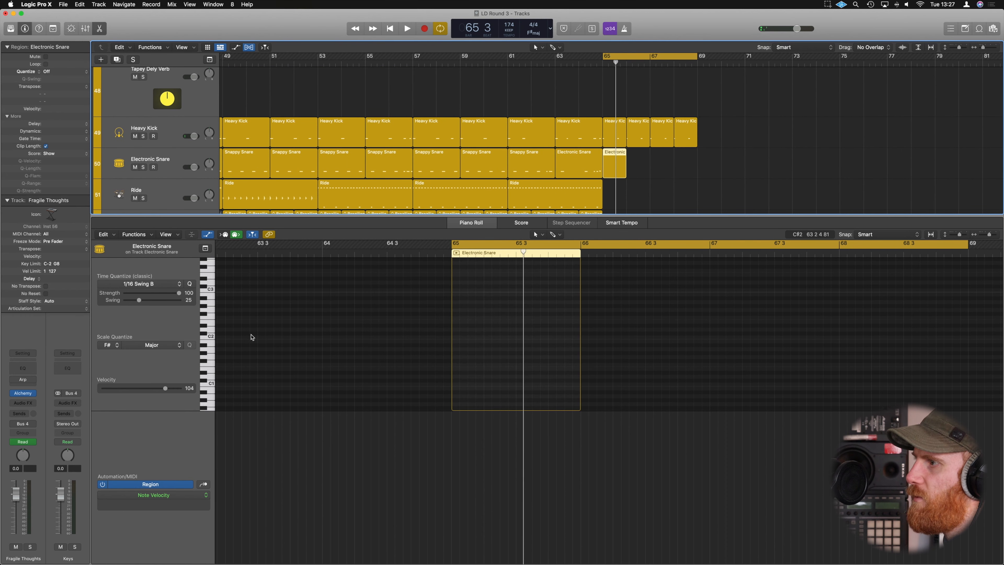
Step: Add F#2 snare notes on beats 2 and 4 of bar 65, raise both velocities, the beat 4 note to 108, and play them
click(206, 315)
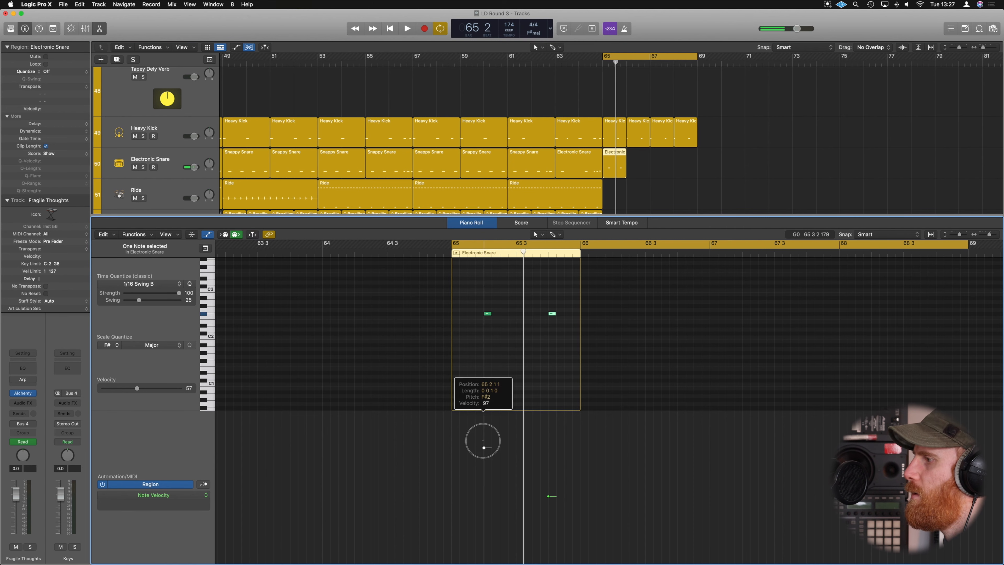
drag(484, 441, 483, 434)
drag(551, 497, 548, 435)
key(space)
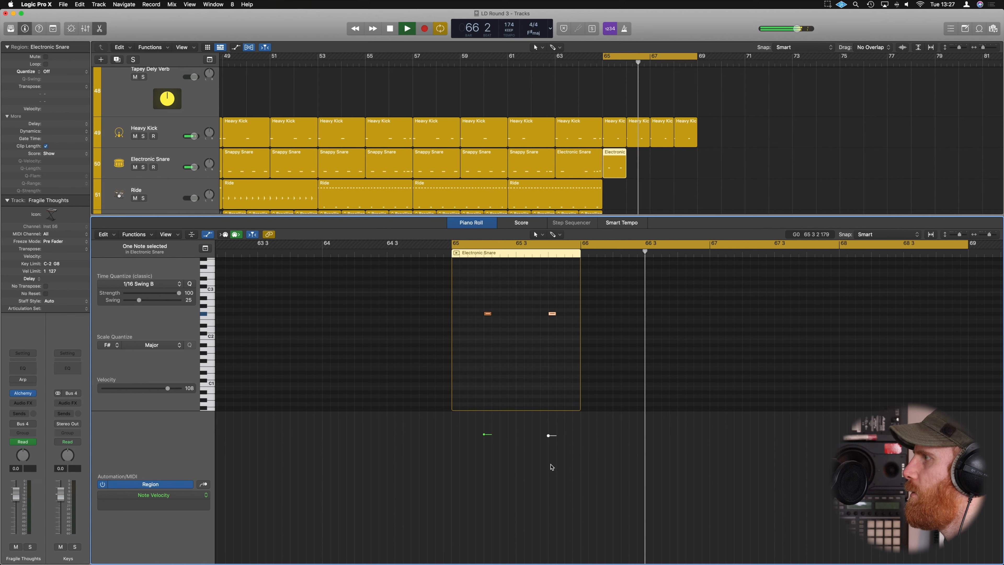
key(space)
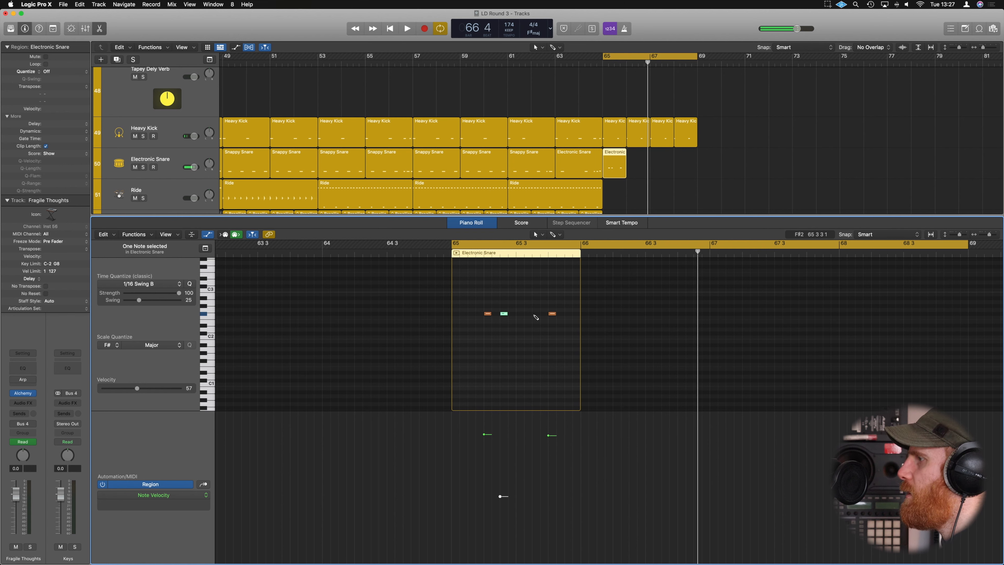
Step: Add F#2 snare notes at velocity 57 at 65 2 3, 65 3 1 and 65 3 3, then audition and delete the one at 65 3 1
click(534, 314)
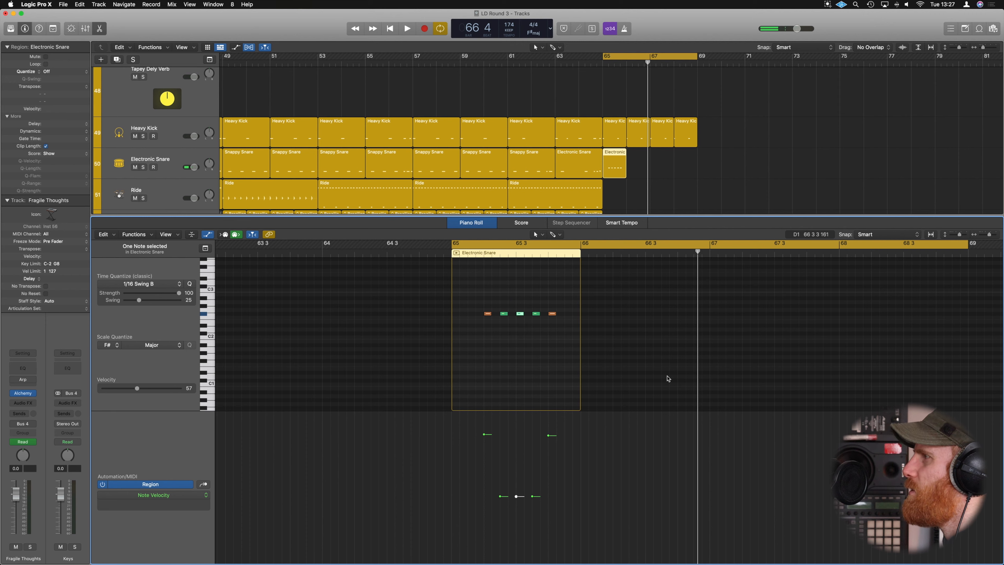
key(space)
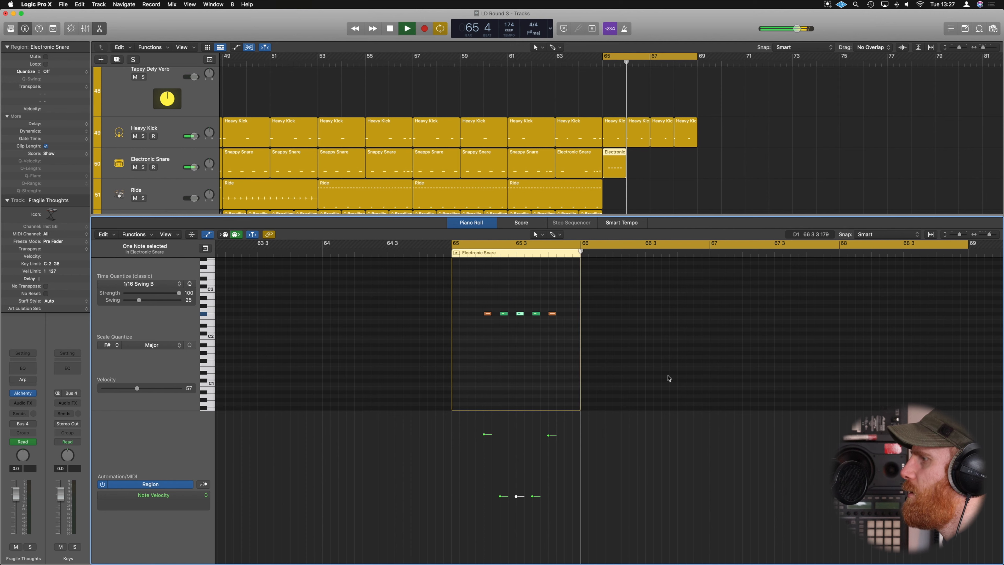
key(space)
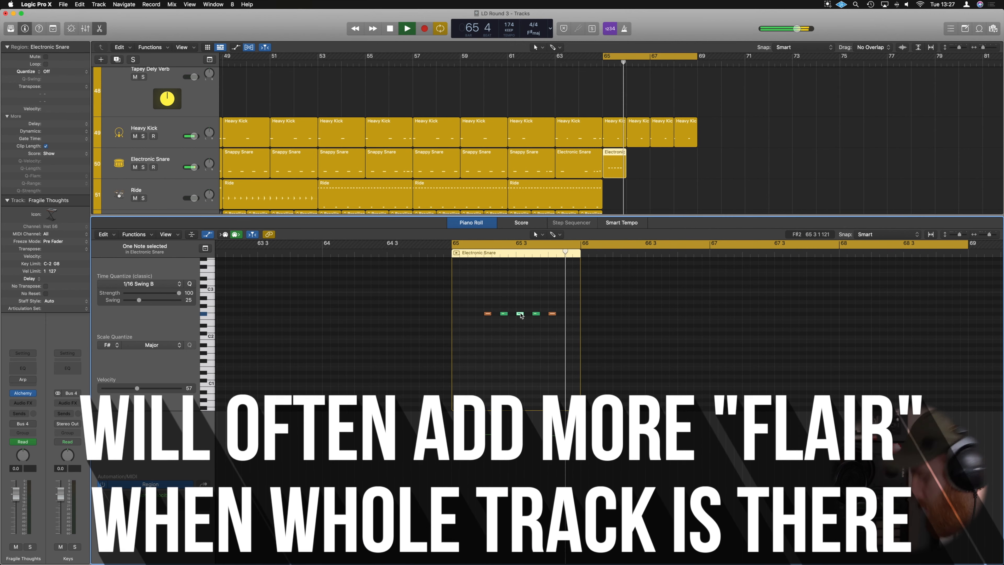
key(BackSpace)
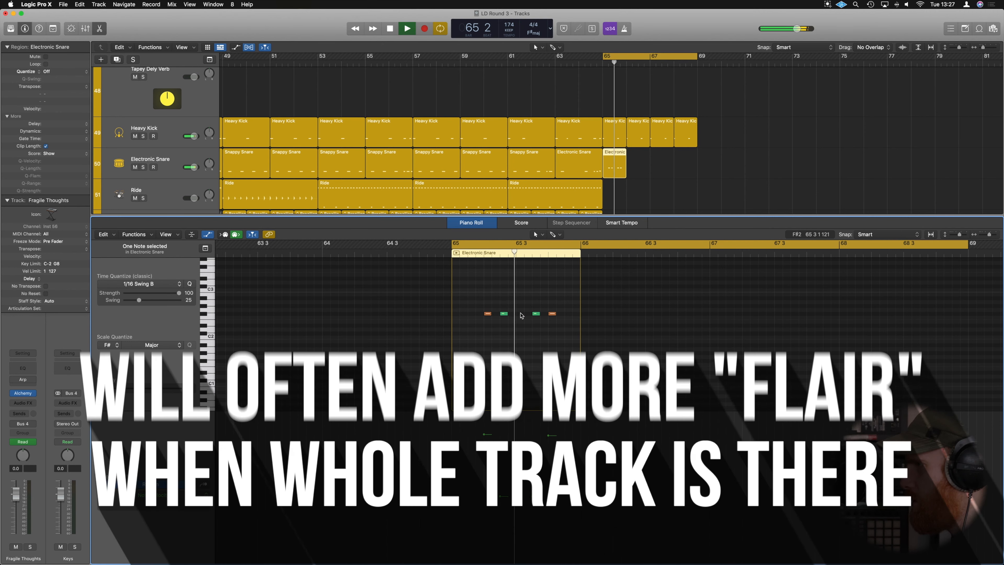
key(space)
key(space)
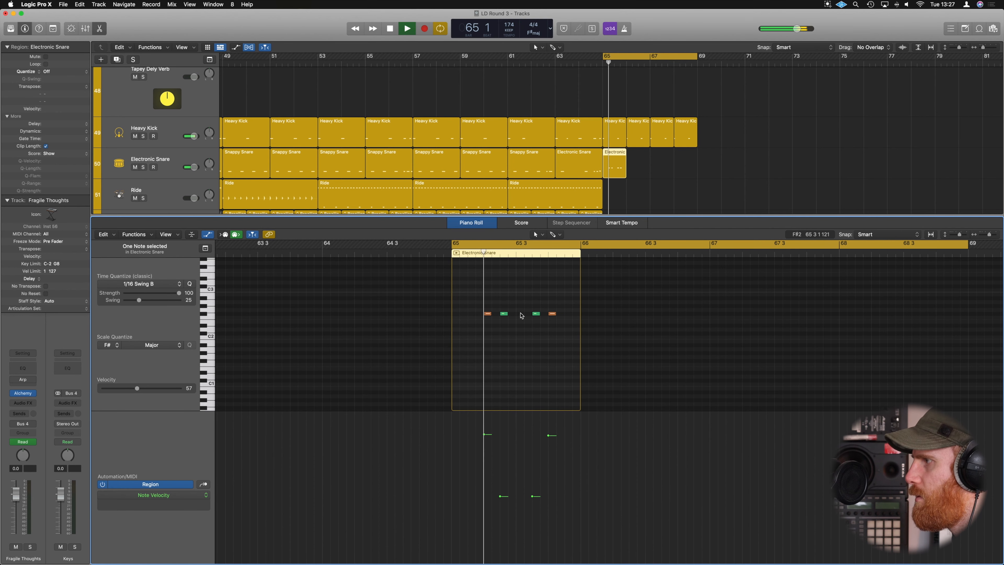
Step: Repeat the one-bar Electronic Snare region up to bar 69 and play it with the kick and amen break
key(space)
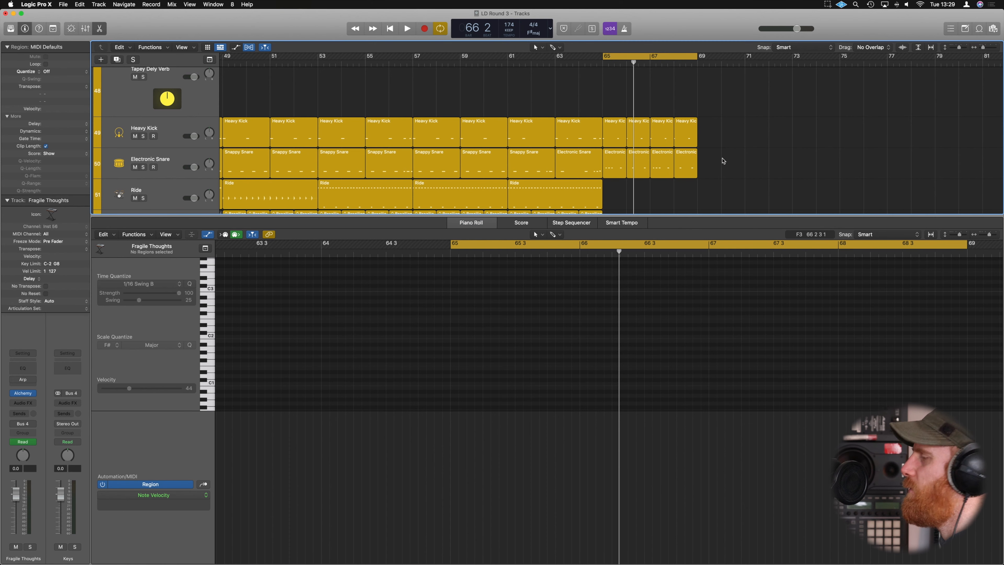
key(space)
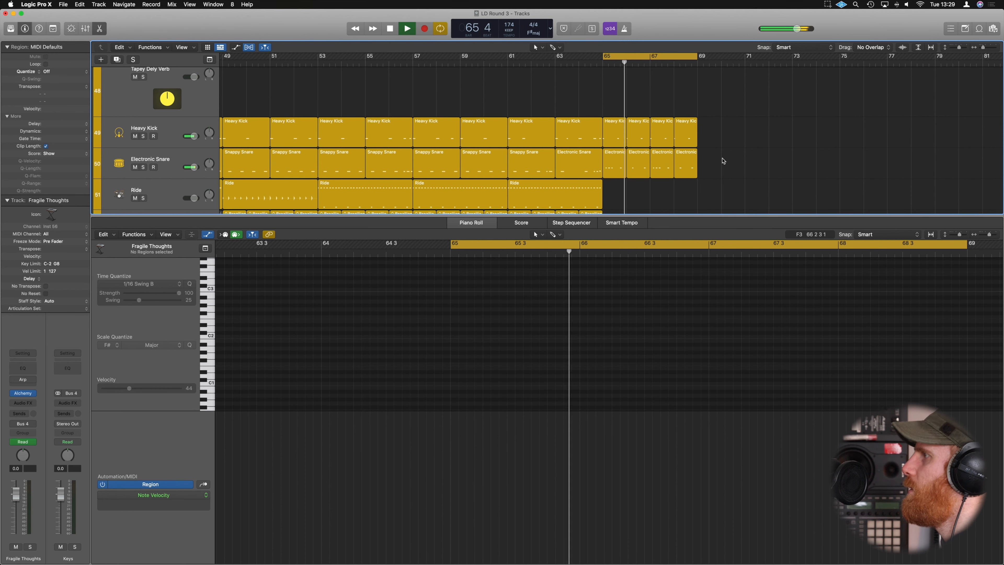
scroll(722, 160, up, 3)
key(space)
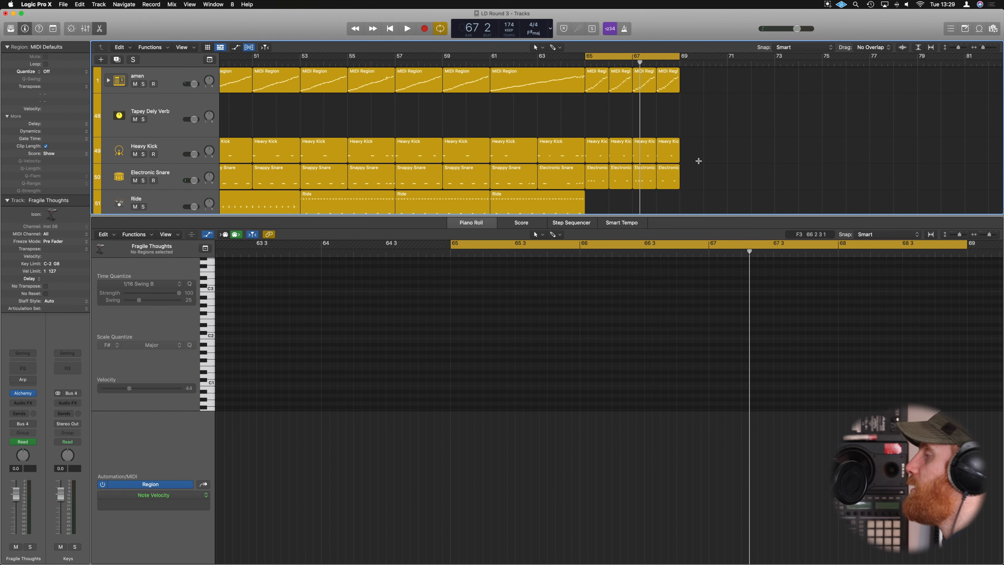
Step: Extend the amen, kick and snare regions to bar 73, and copy the R Shk and L Shk shaker regions into bars 69 to 73
scroll(704, 150, down, 2)
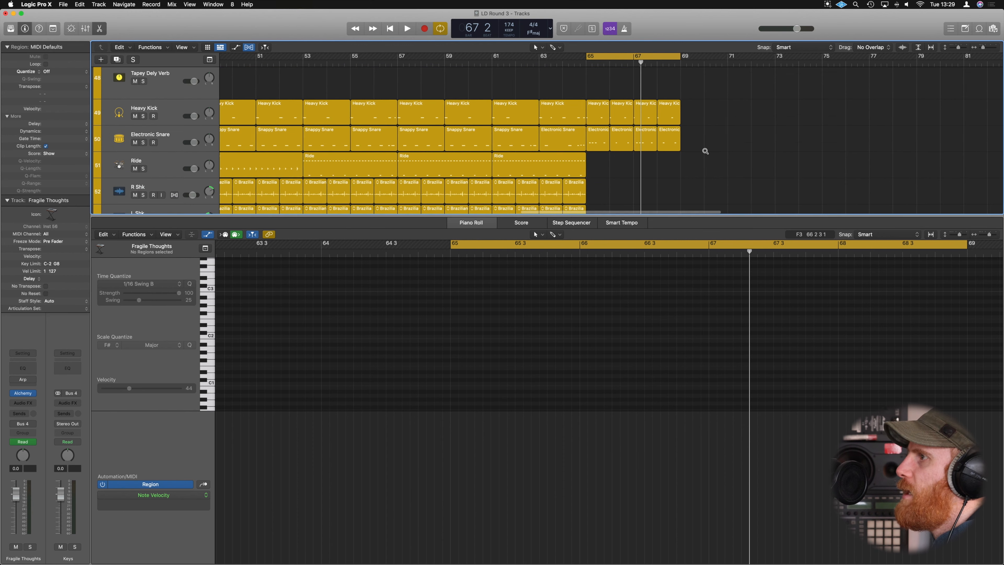
scroll(704, 151, down, 2)
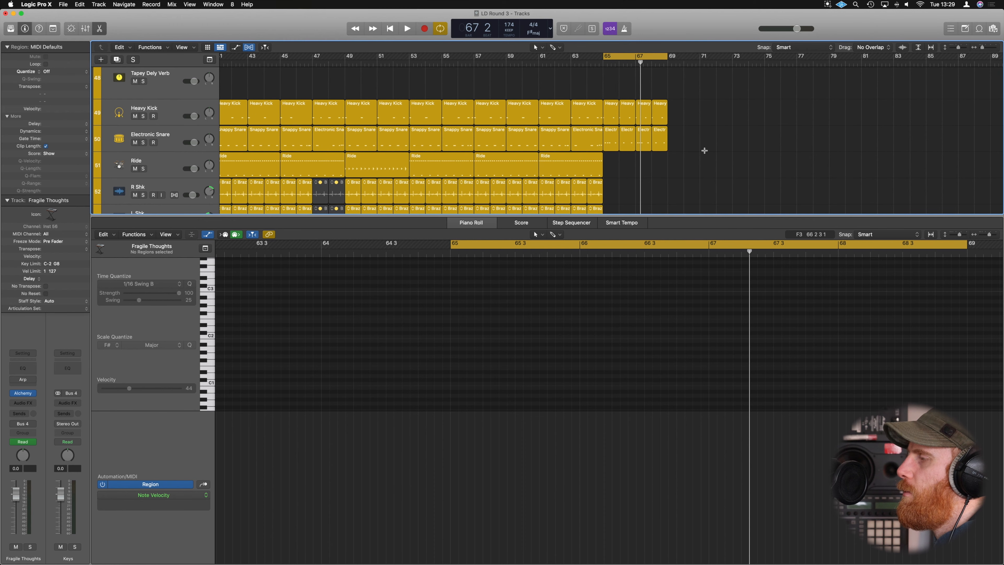
scroll(704, 150, down, 2)
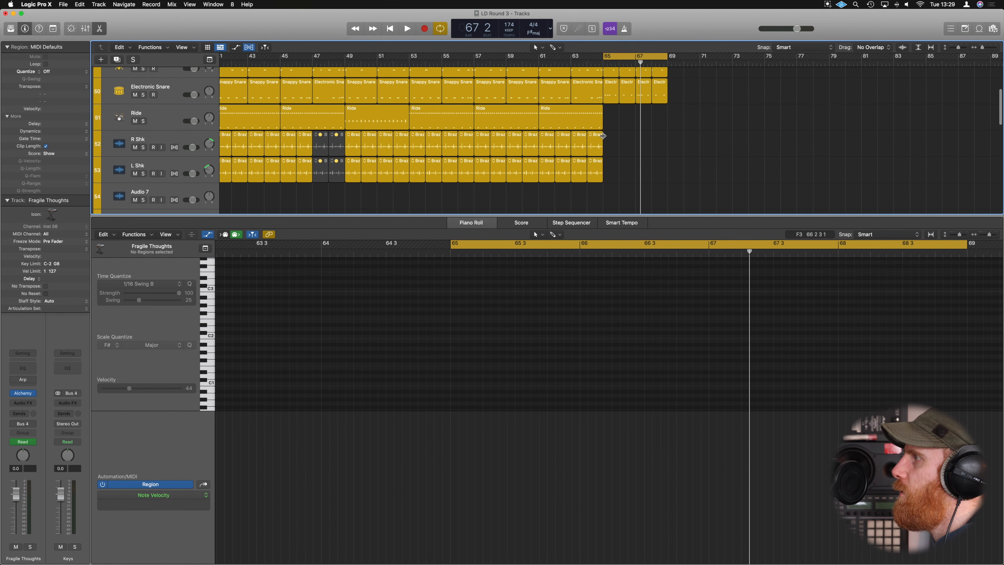
drag(597, 149, 595, 142)
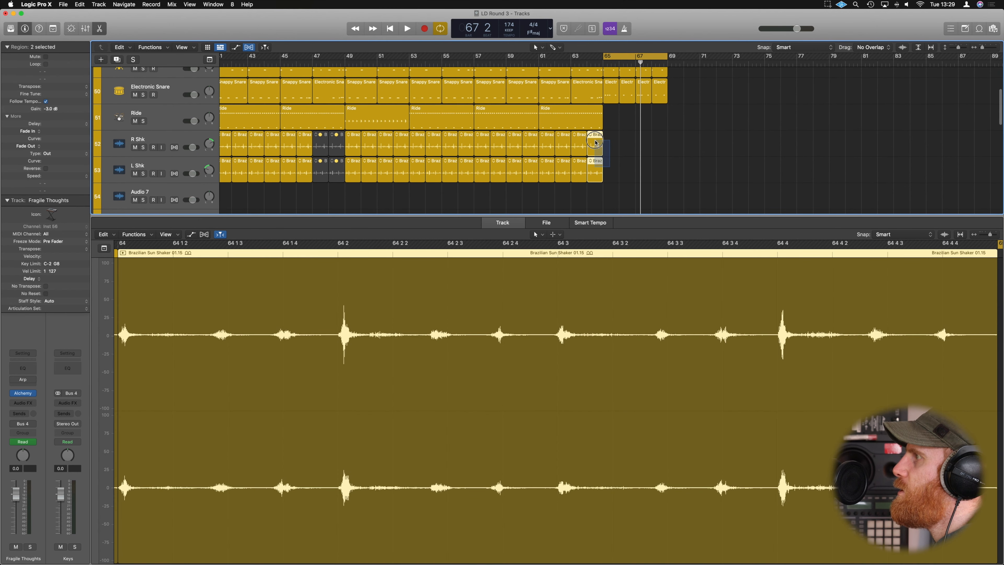
click(615, 139)
scroll(616, 158, down, 1)
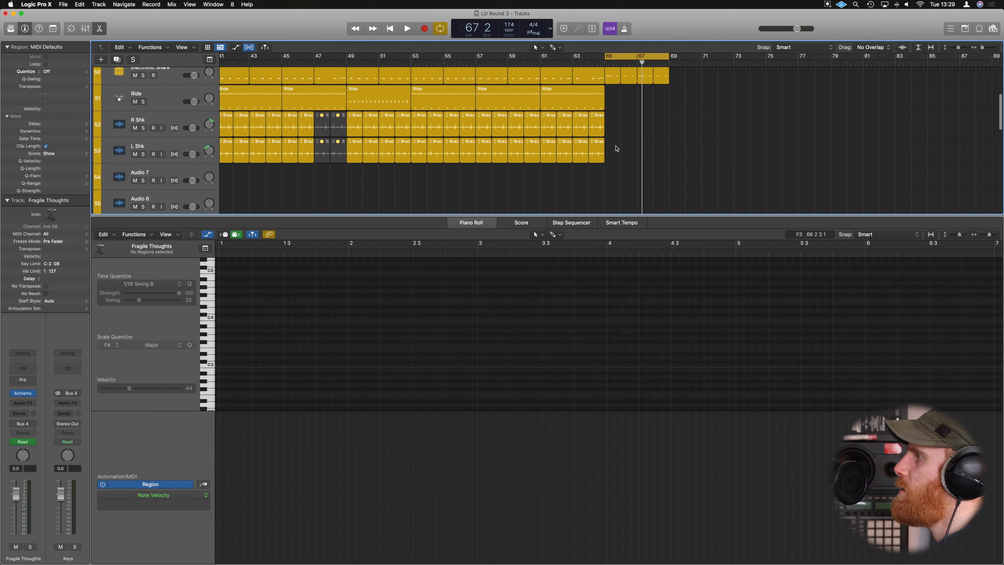
drag(616, 148, 680, 123)
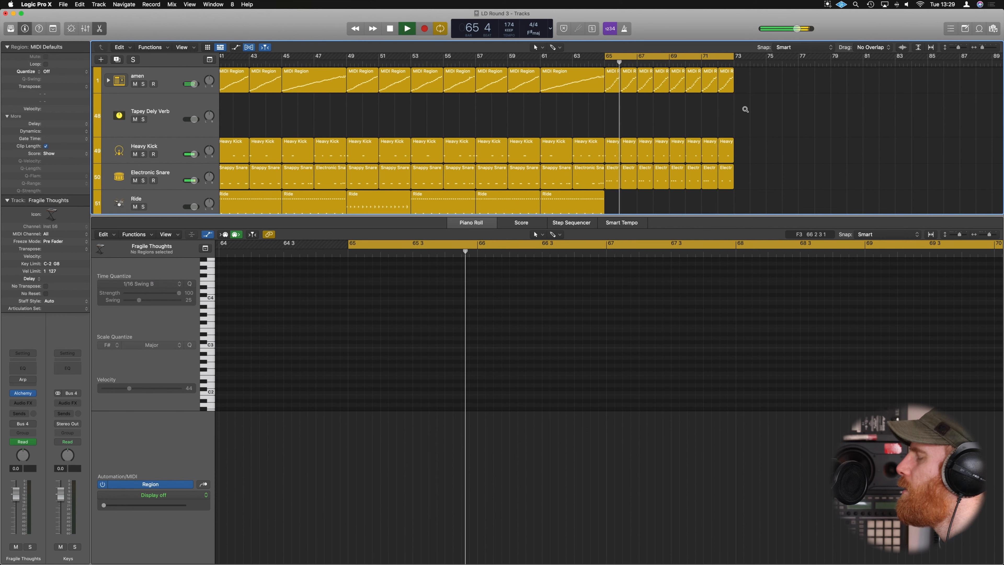
ctrl+alt+click(745, 109)
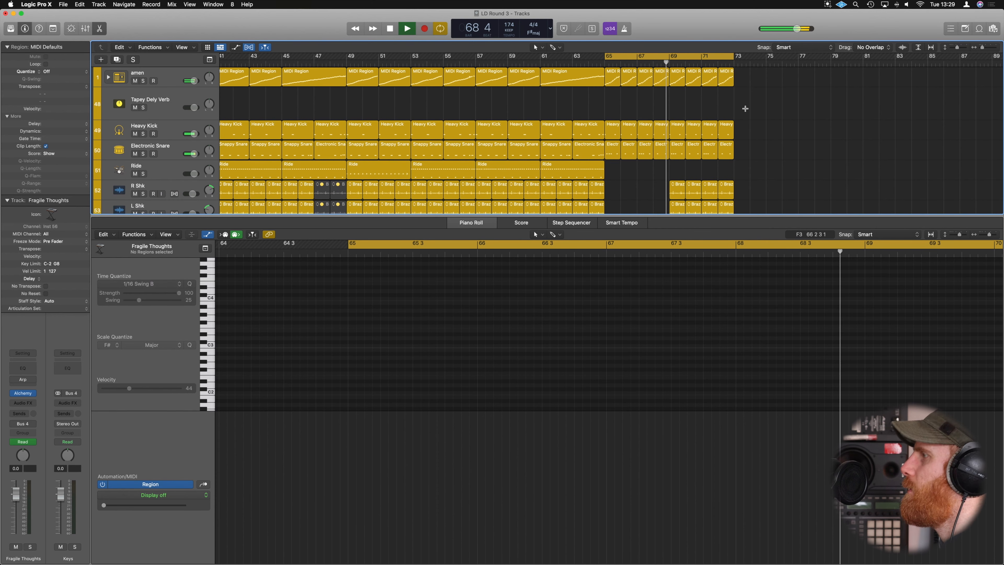
ctrl+alt+click(745, 108)
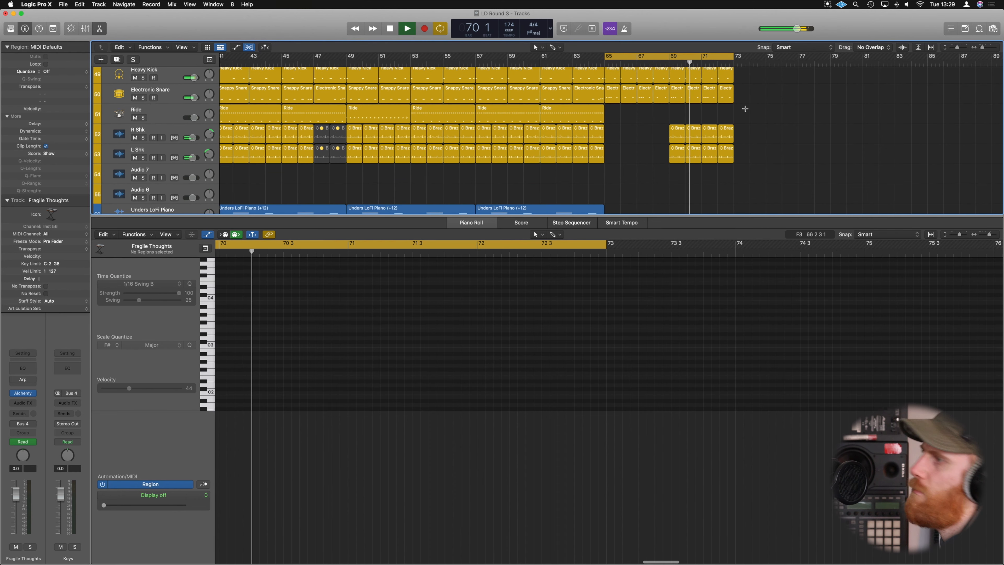
key(space)
Step: Copy the crash and noise sweep regions at bar 33 on Audio 7 and Audio 6 to bar 65, and play the section
ctrl+alt+click(702, 130)
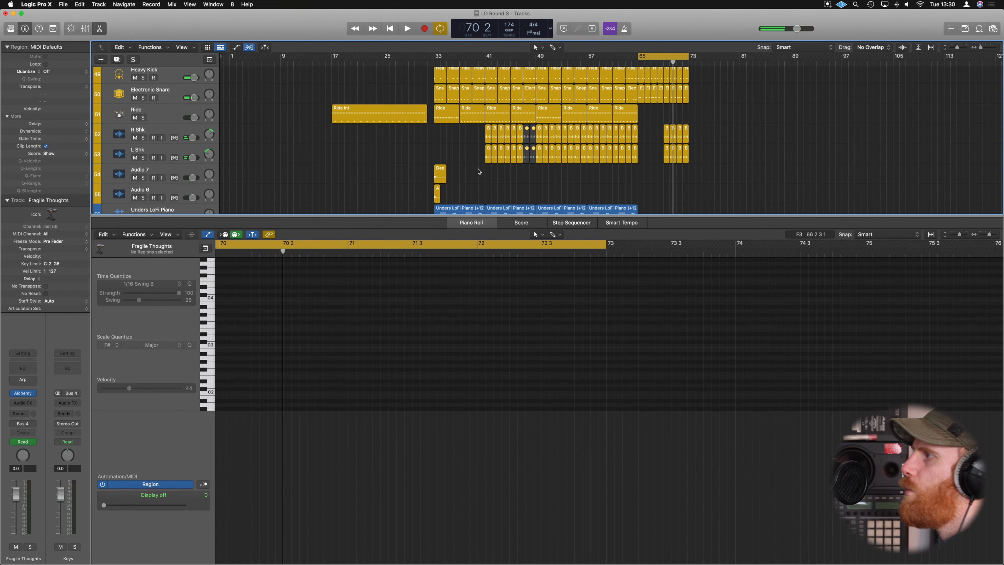
click(444, 171)
click(424, 168)
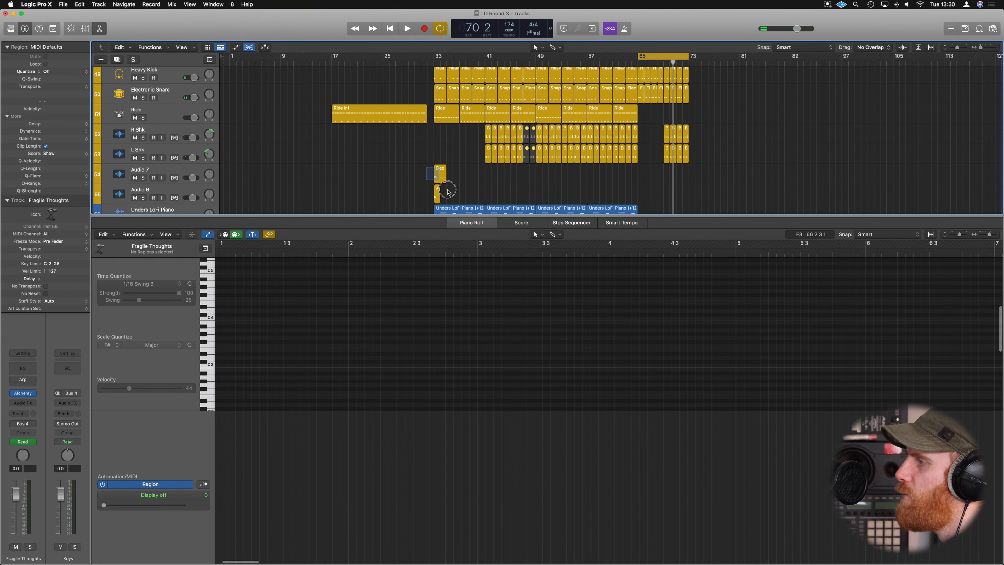
drag(447, 192, 644, 171)
click(660, 171)
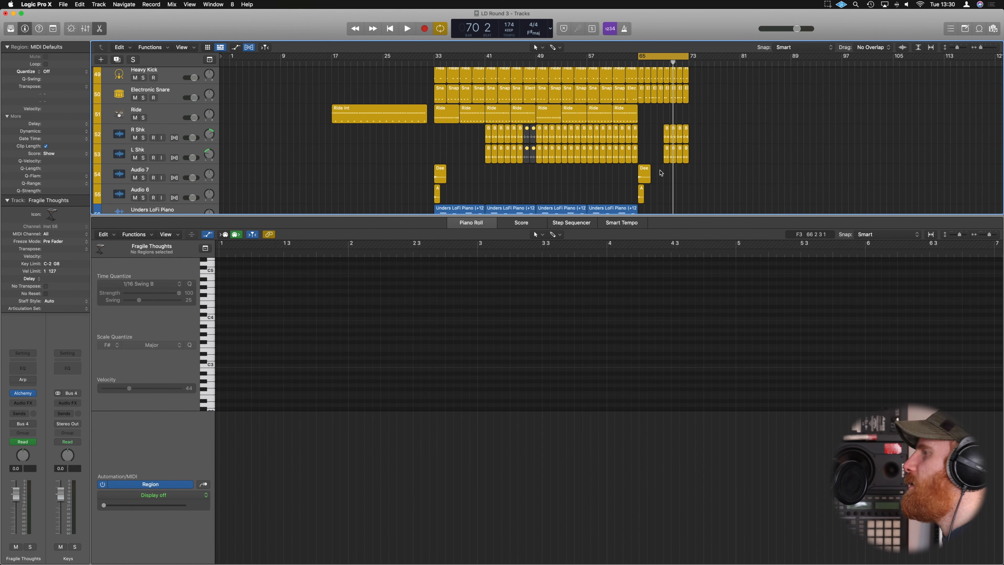
key(space)
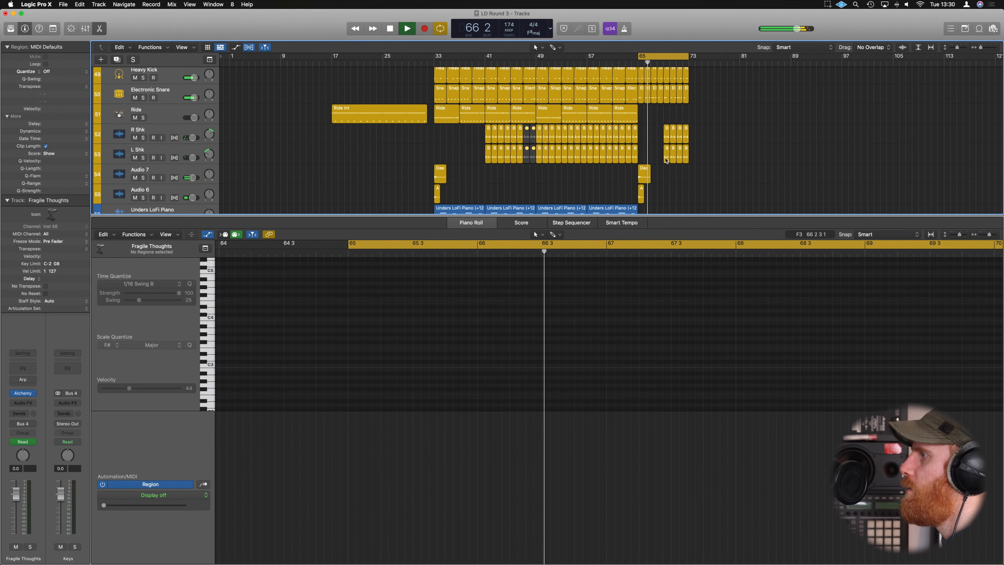
Step: Close the piano roll and copy the Alc Bass region at bar 49 to bar 65, including its automation data
key(z)
key(z)
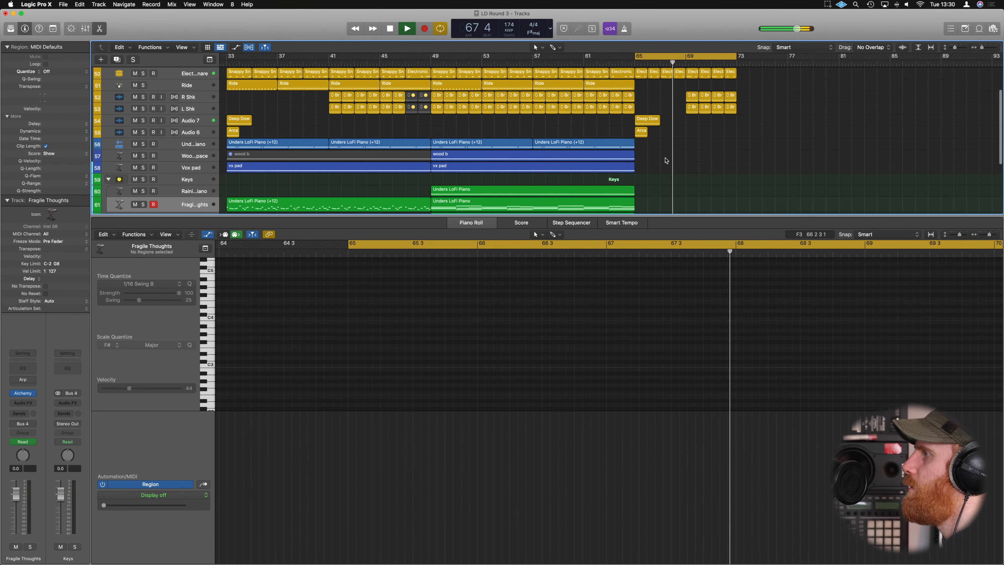
key(e)
key(super+Down)
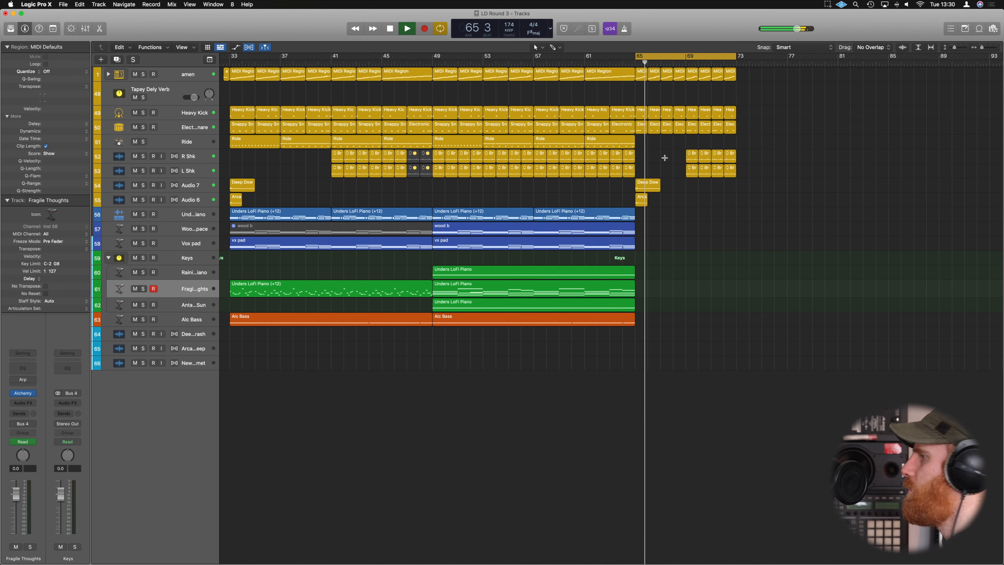
key(space)
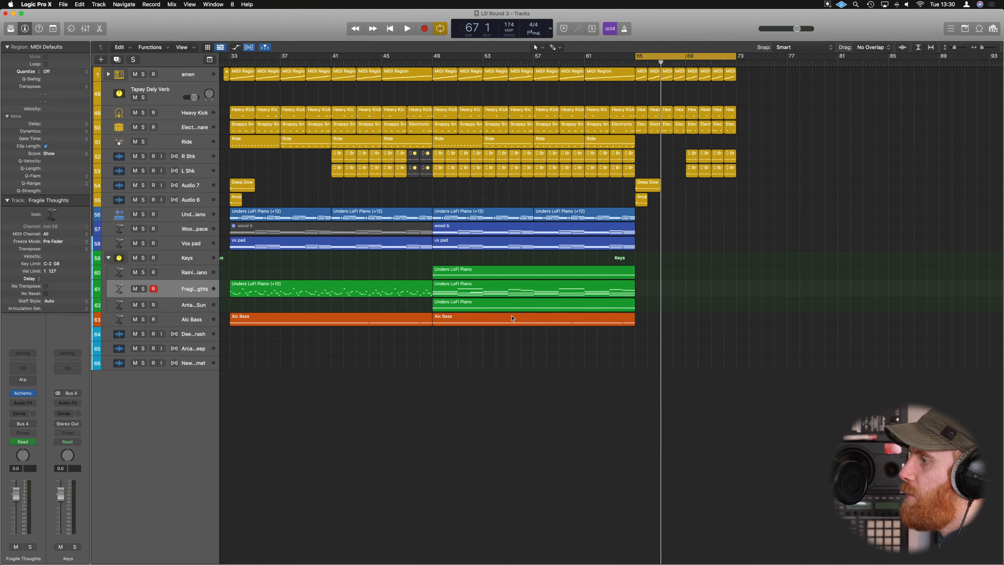
click(512, 318)
drag(513, 319, 689, 317)
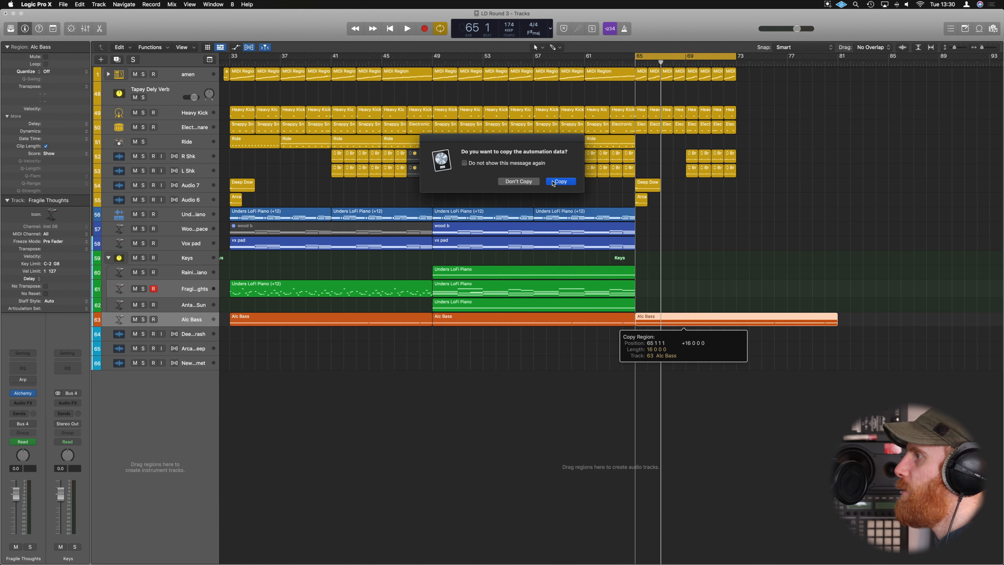
click(560, 182)
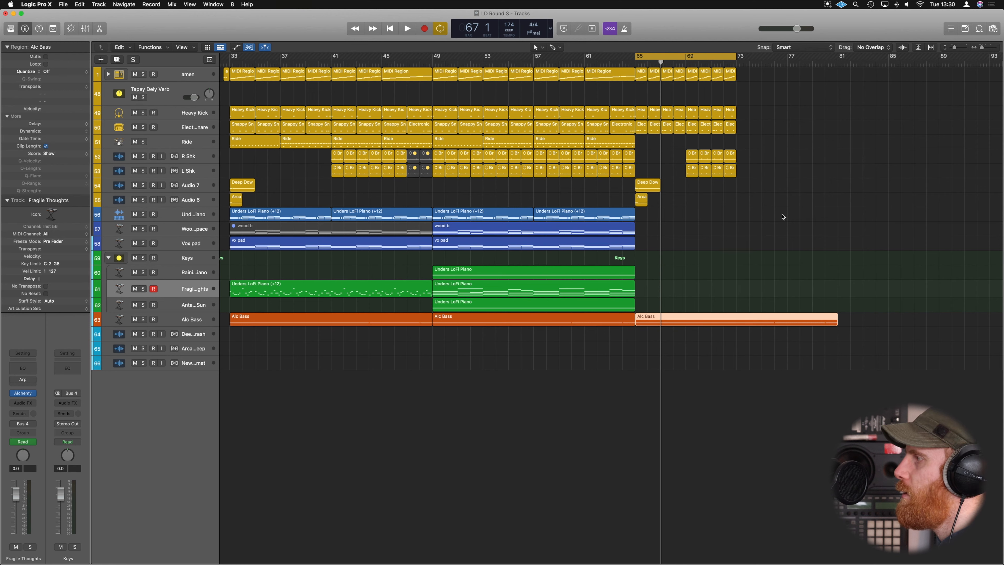
Step: Play the section with the copied bass and inspect the notes of the new Alc Bass region in the piano roll
key(space)
key(super+Down)
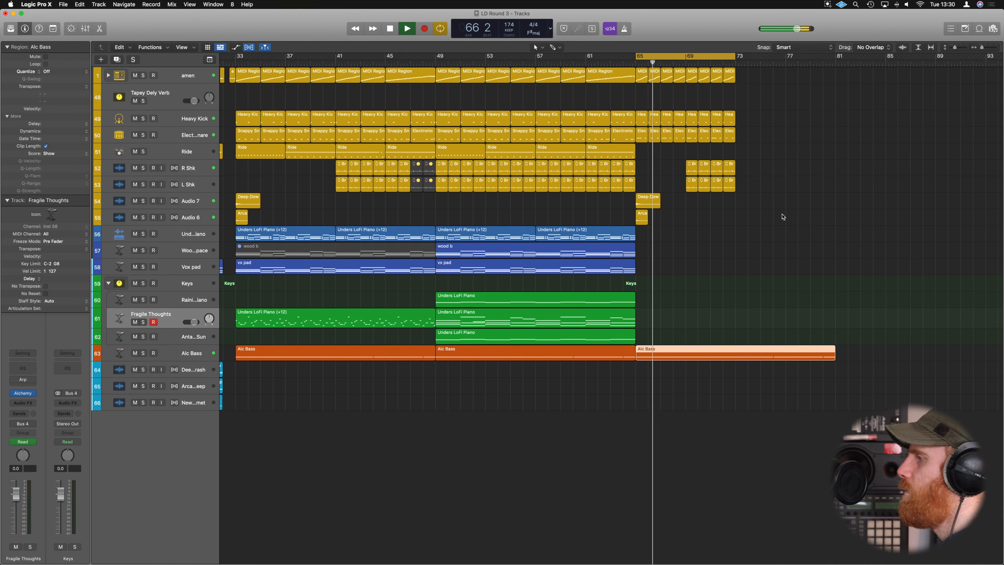
key(super+Down)
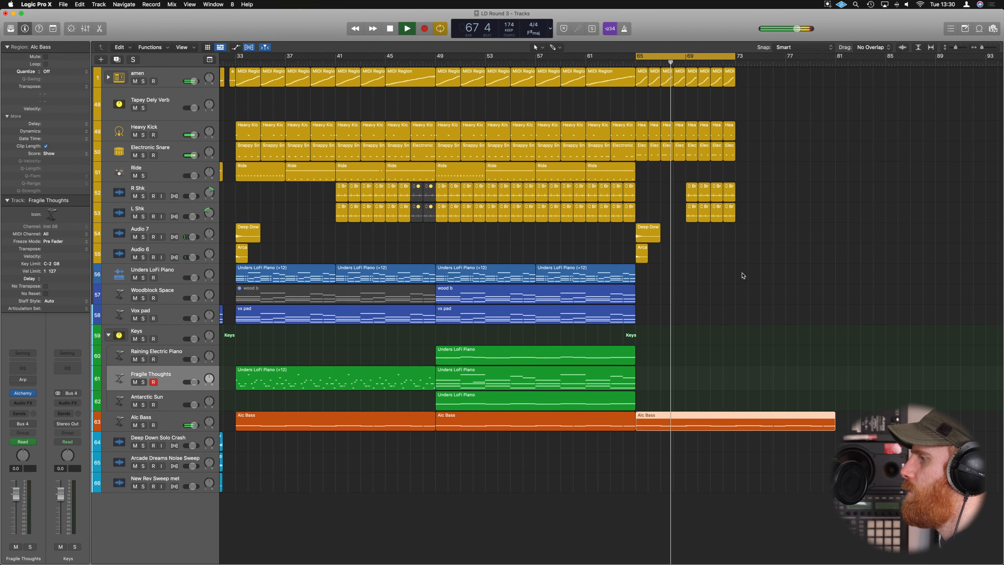
key(z)
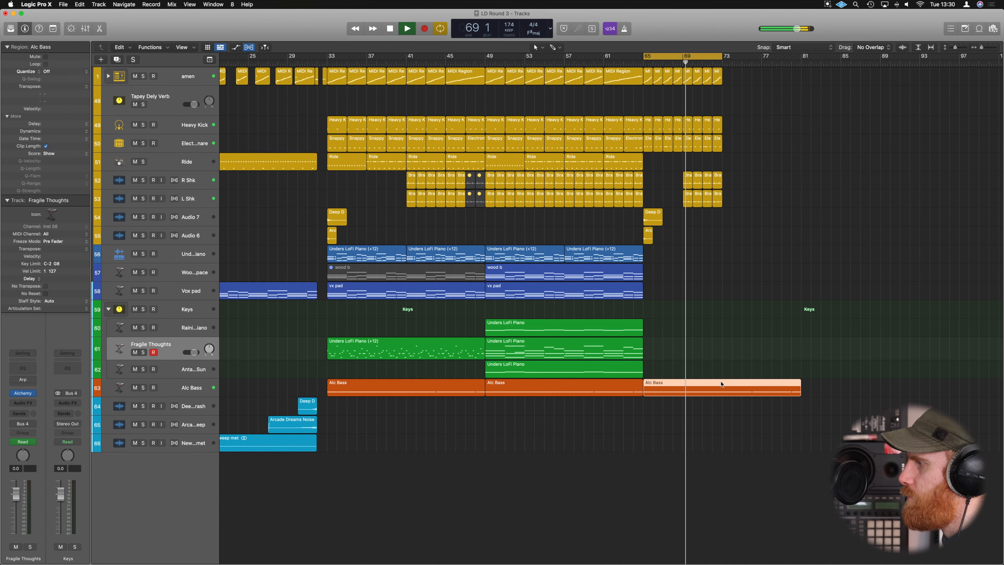
key(space)
double_click(718, 386)
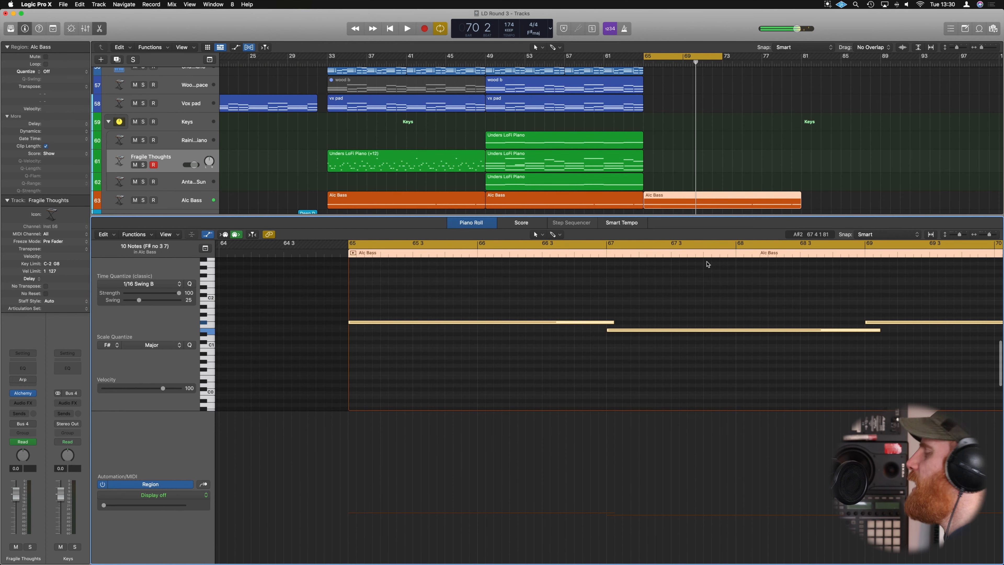
key(e)
Step: Show the track automation, expand the Alc Bass automation lanes and raise the Filter 1 Cutoff at bar 65 to 292 Hz
key(a)
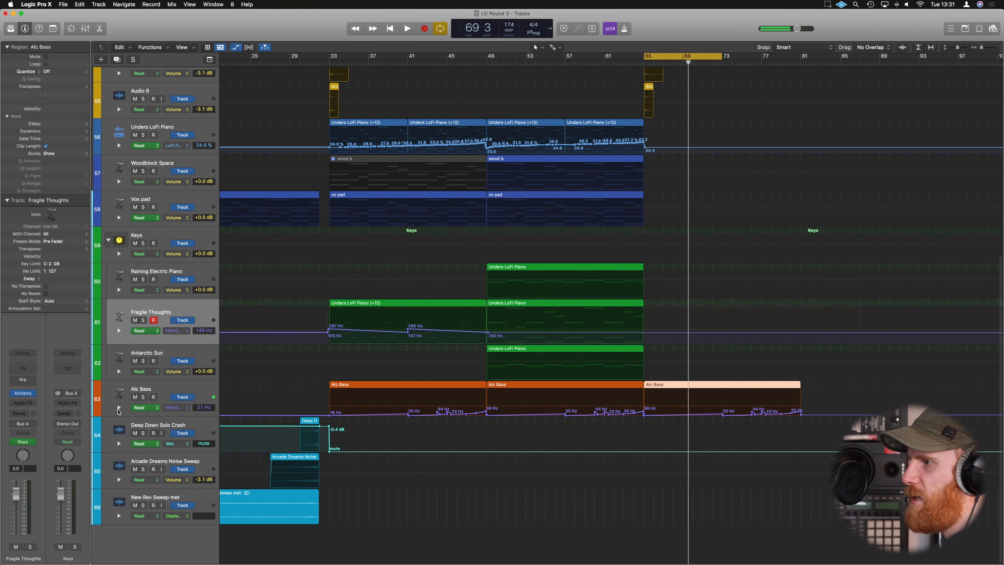
click(119, 407)
scroll(647, 400, up, 2)
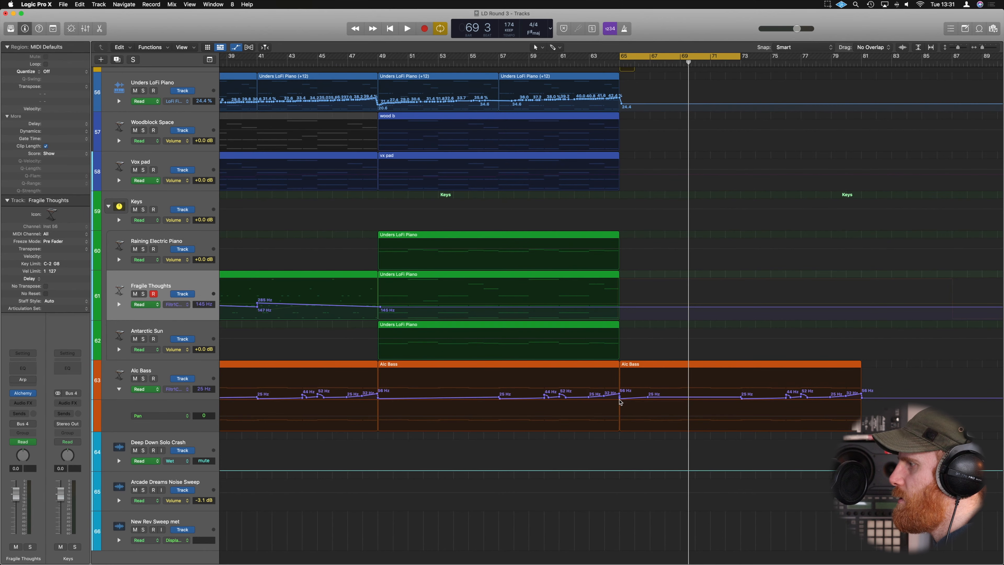
drag(620, 402, 619, 395)
key(super+Right)
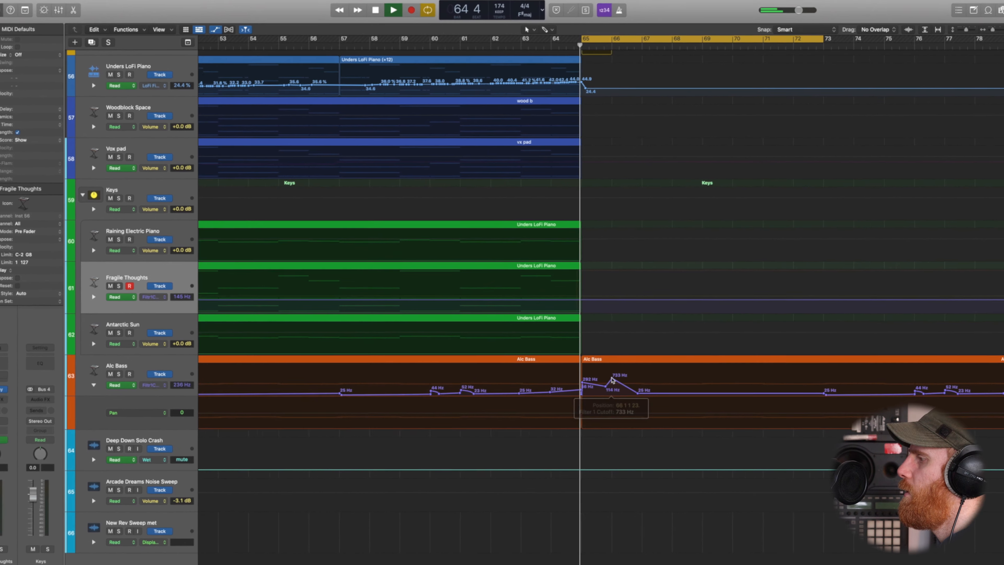
Step: Shape the Alc Bass cutoff curve after bar 65 with a 114 Hz dip and a 343 Hz peak at bar 66
click(632, 390)
click(635, 384)
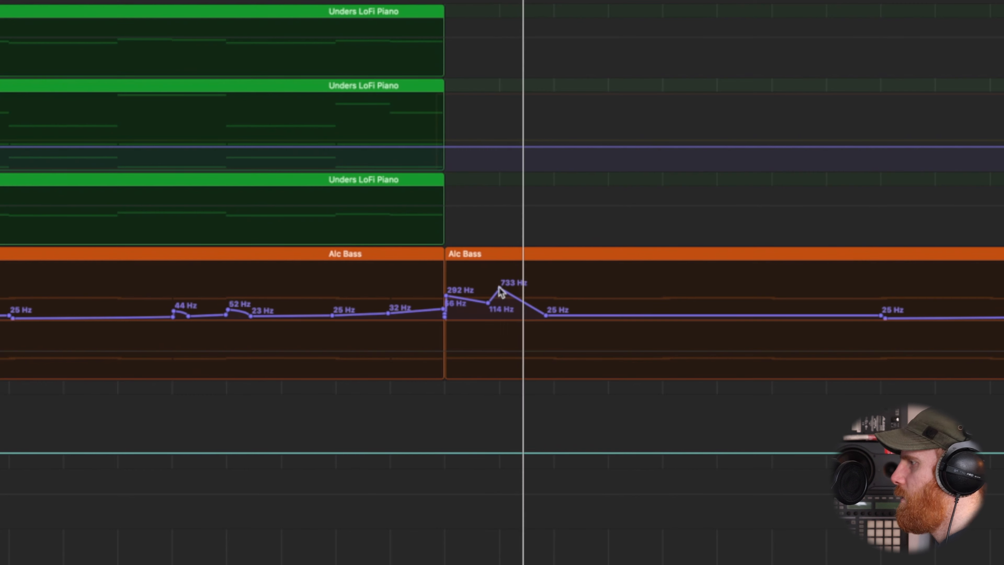
drag(523, 308, 501, 297)
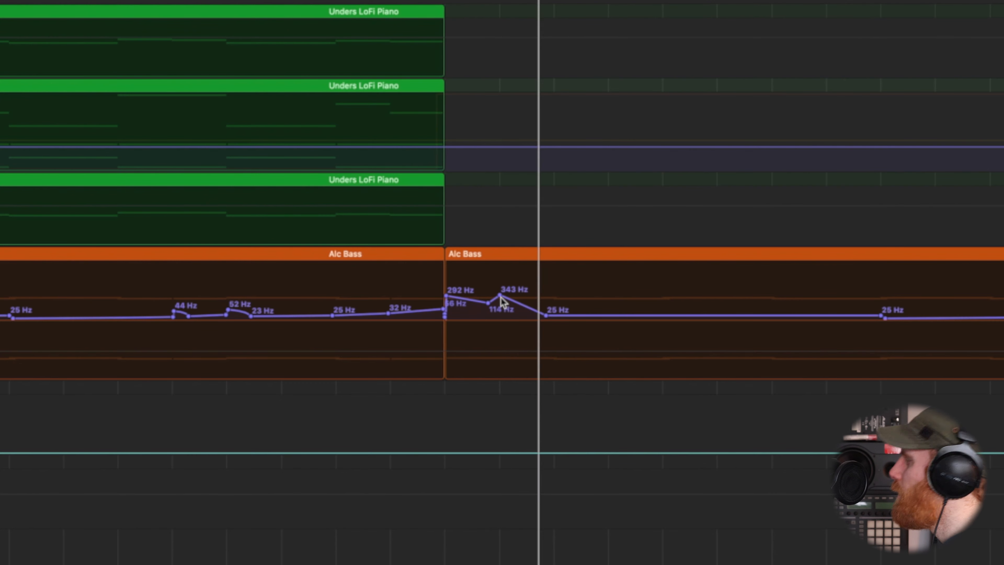
Step: Add Alc Bass cutoff points from bar 67 to 69, peaking at 117 Hz at bar 67 and 248 Hz just before bar 69
ctrl+alt+click(631, 173)
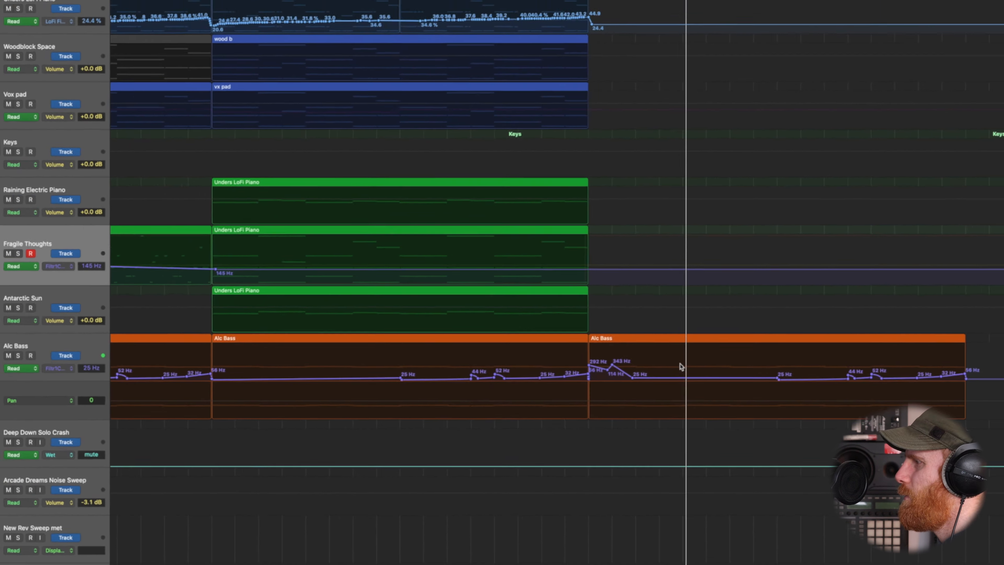
drag(655, 315, 658, 302)
drag(686, 413, 644, 421)
click(664, 420)
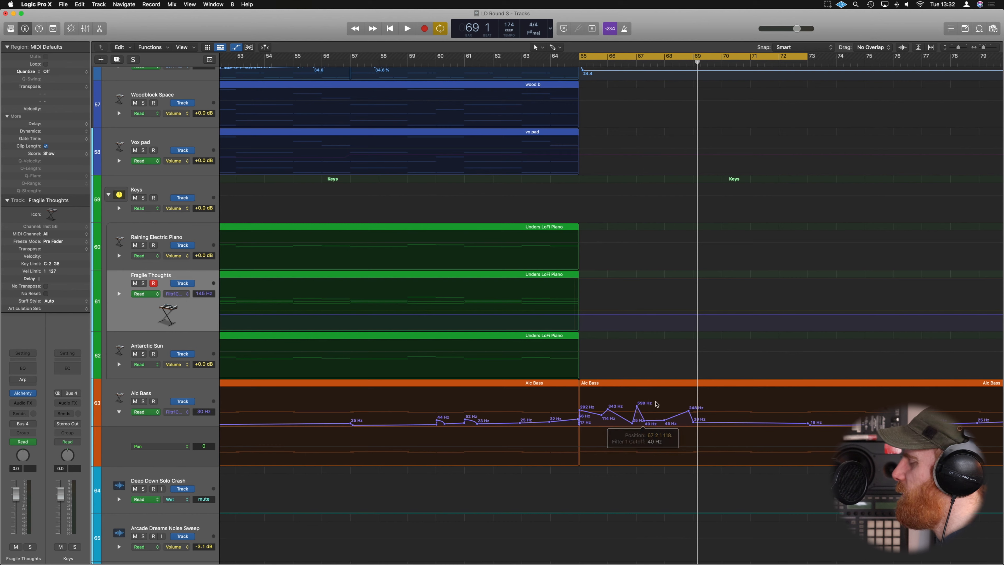
key(space)
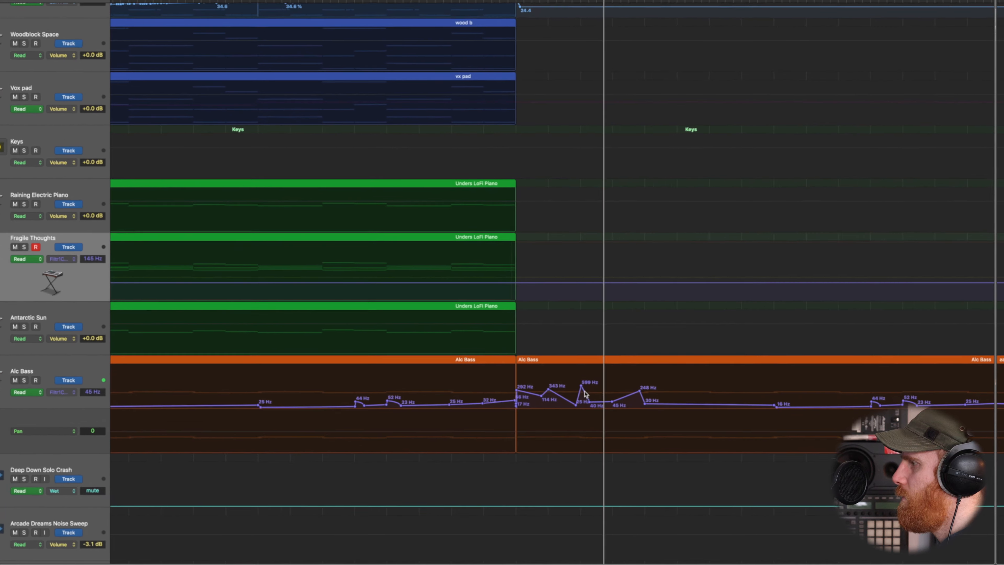
click(636, 407)
drag(418, 327, 418, 339)
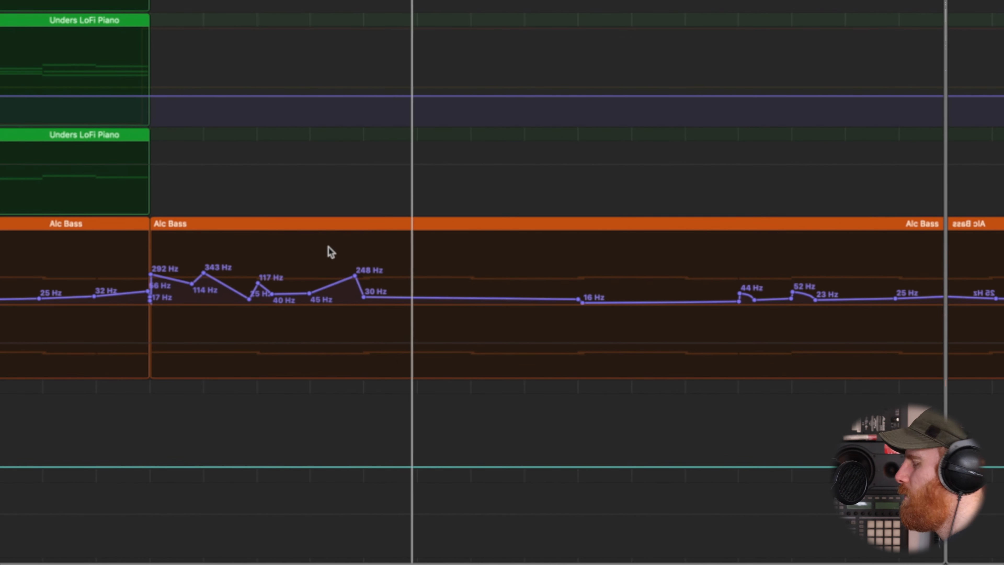
Step: Set a cutoff point after bar 69 to 89 Hz and add two peaks of 642 Hz and 523 Hz around bar 70
drag(363, 297, 377, 286)
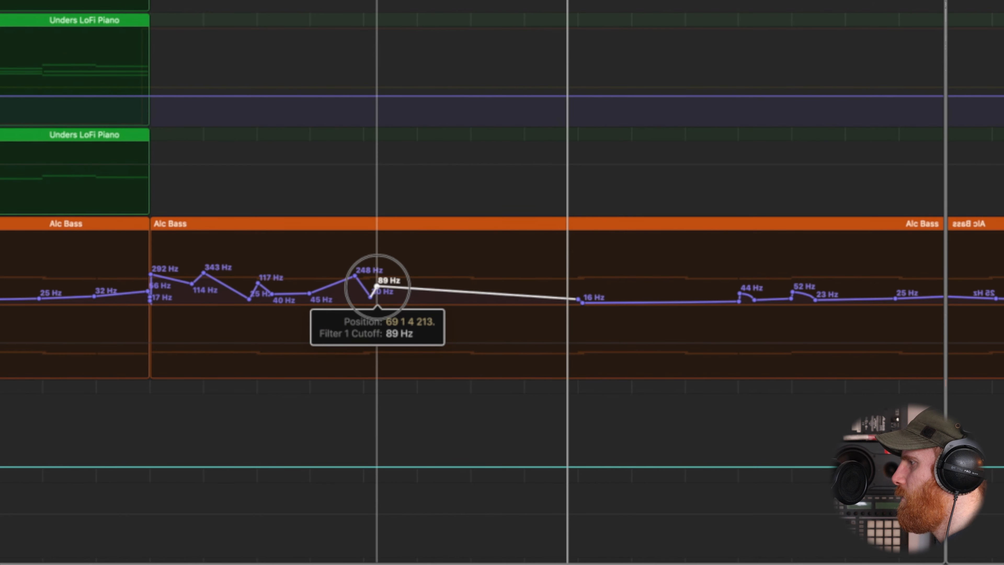
click(473, 293)
click(461, 292)
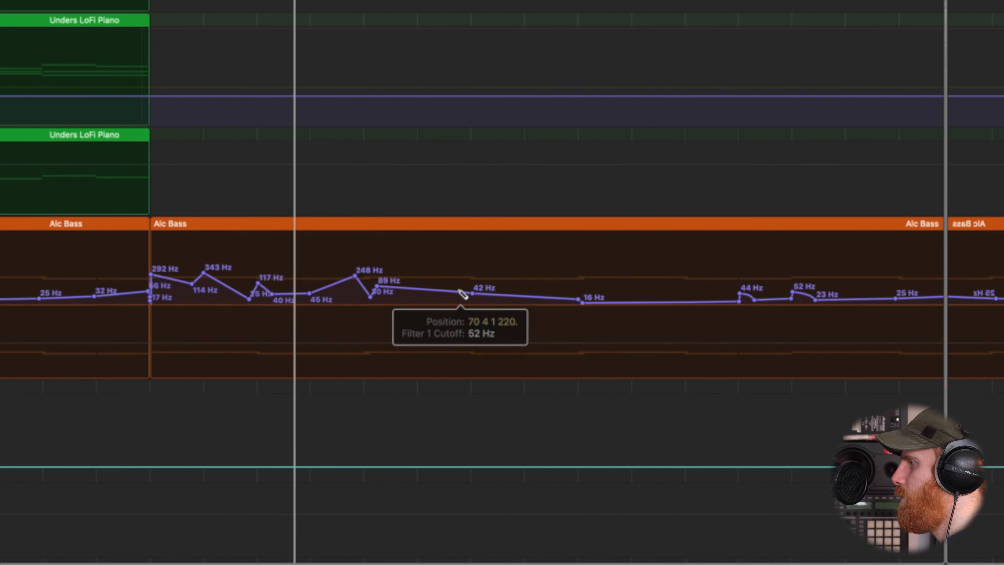
click(411, 288)
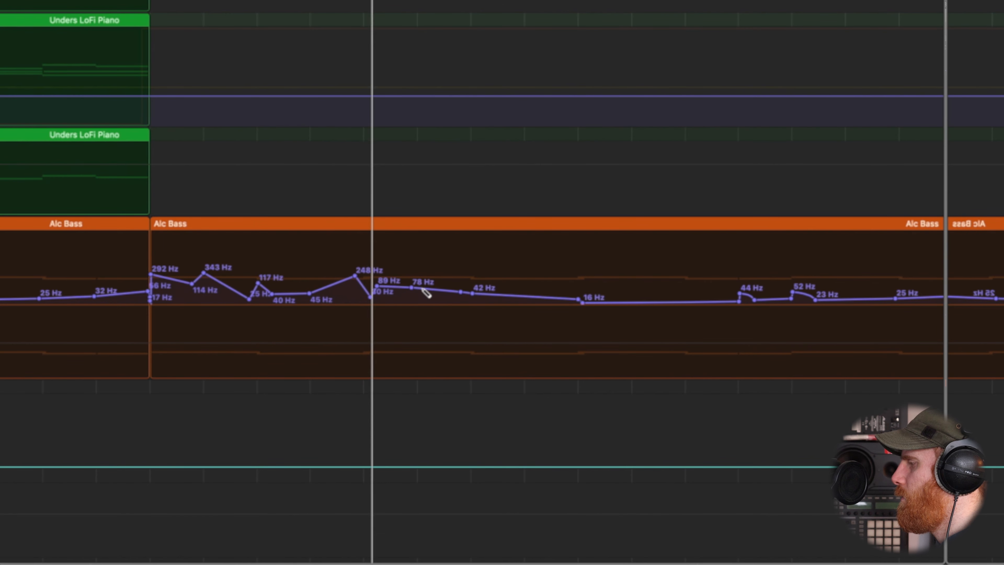
click(434, 289)
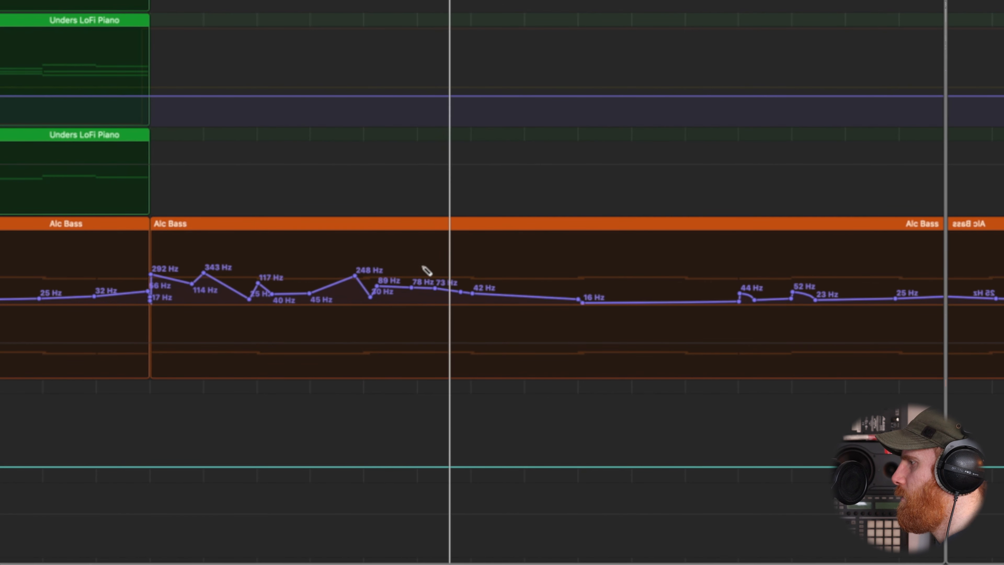
click(422, 265)
click(450, 269)
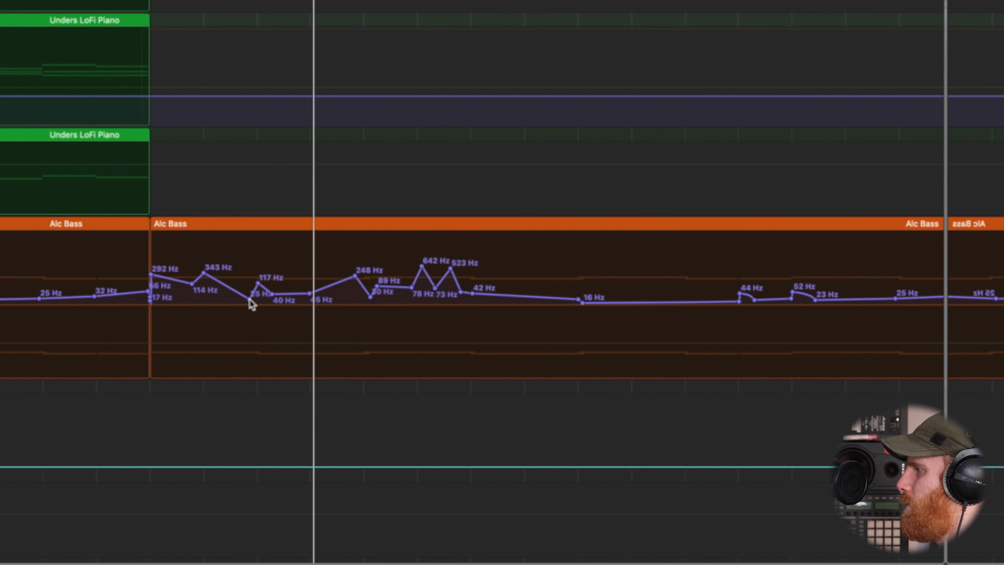
Step: Move the cutoff dip before bar 67 earlier and higher, and set the dip just after bar 69 to 64 Hz
drag(249, 299, 238, 295)
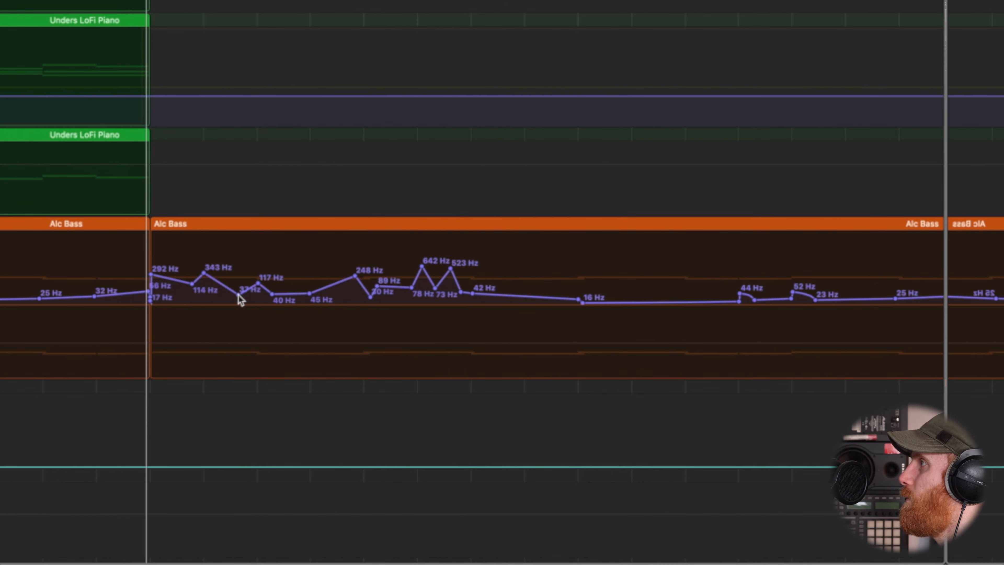
scroll(369, 281, up, 3)
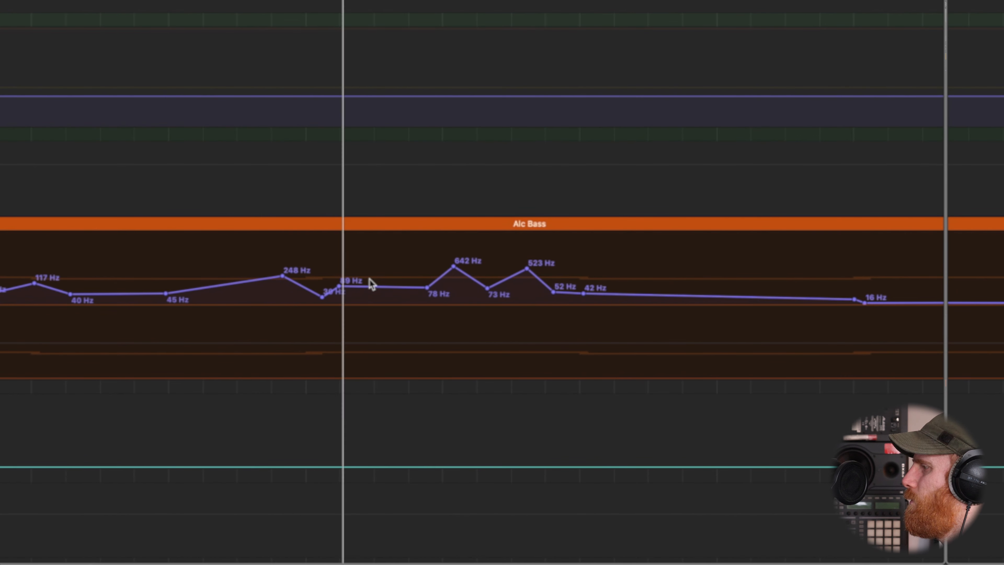
drag(322, 296, 315, 290)
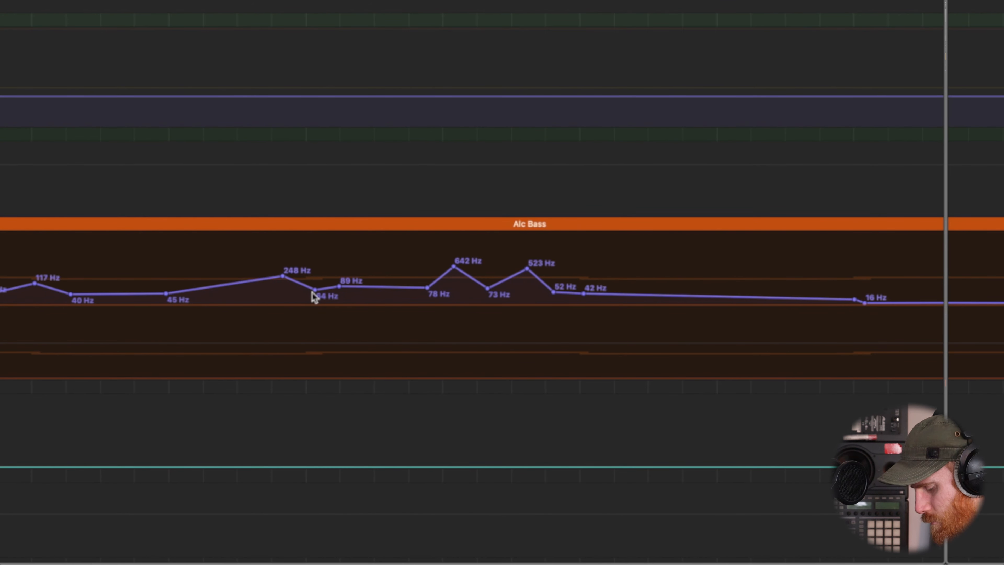
Step: Bend the Alc Bass cutoff lines around the 64 Hz dip at bar 69 into curves and play the section
key(t)
key(w)
drag(303, 293, 334, 276)
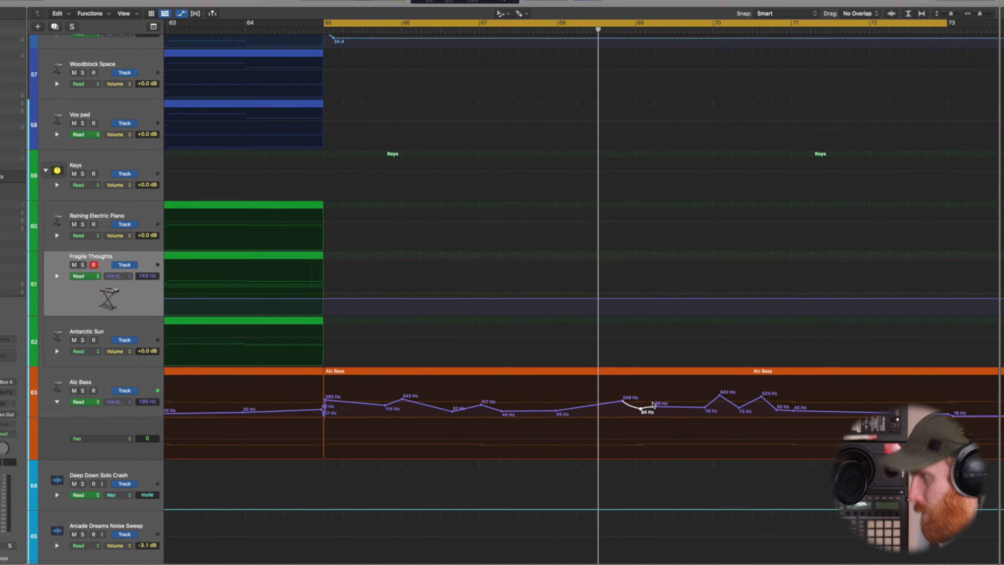
key(super+Left)
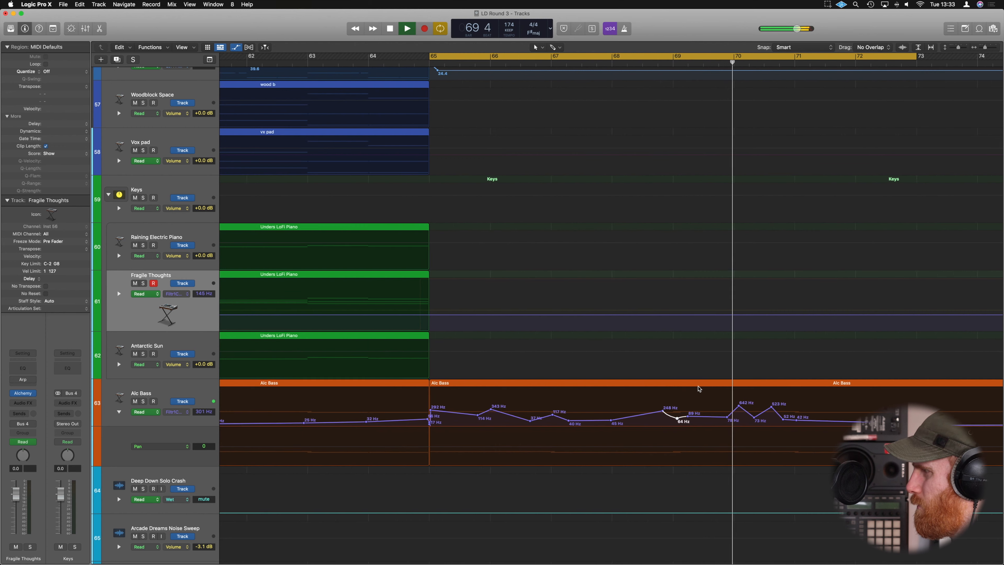
key(space)
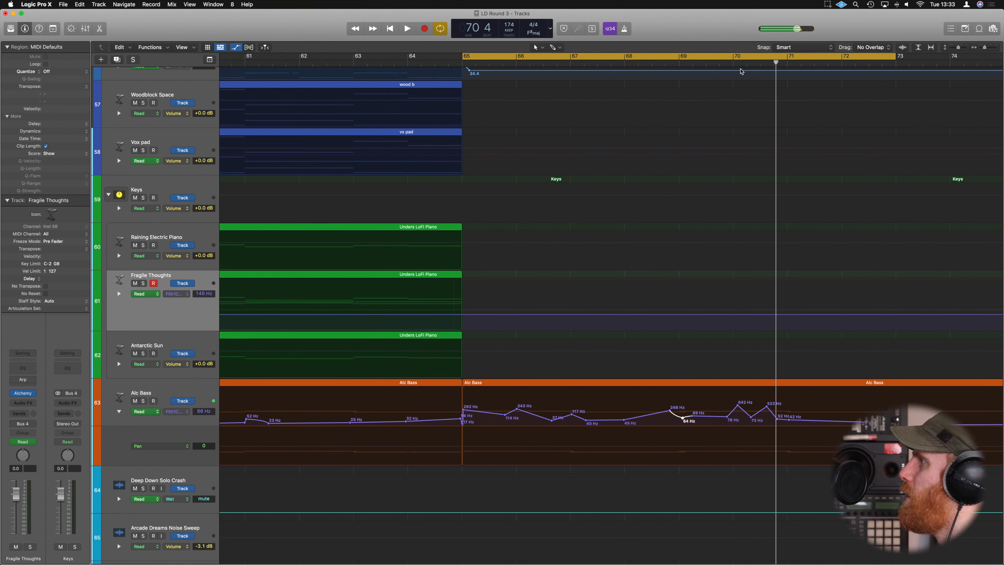
Step: Align the Alc Bass cutoff points with the beats, moving the 642 Hz peak to bar 70 and the 248 Hz peak to 68 4 2 211
click(733, 66)
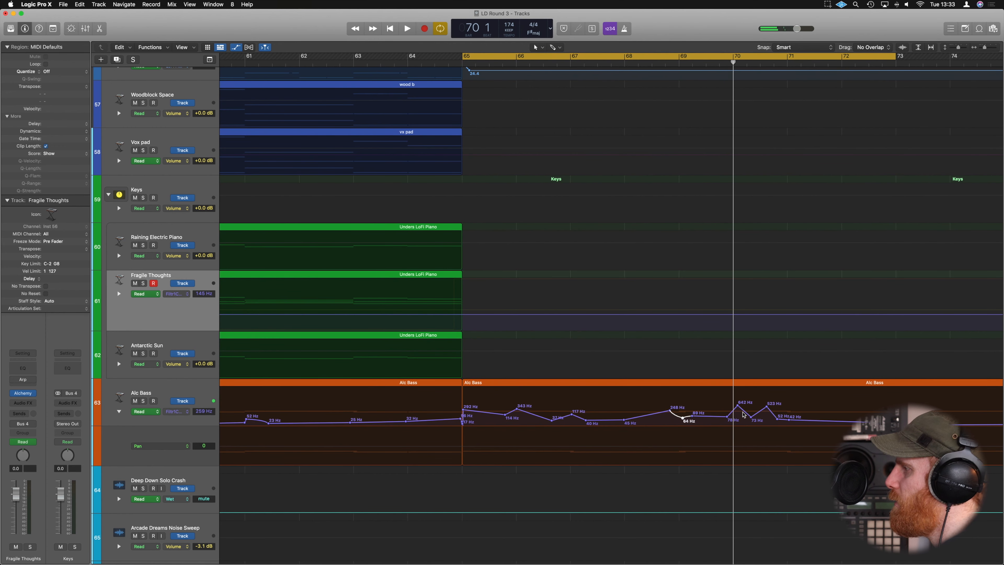
drag(738, 407, 734, 405)
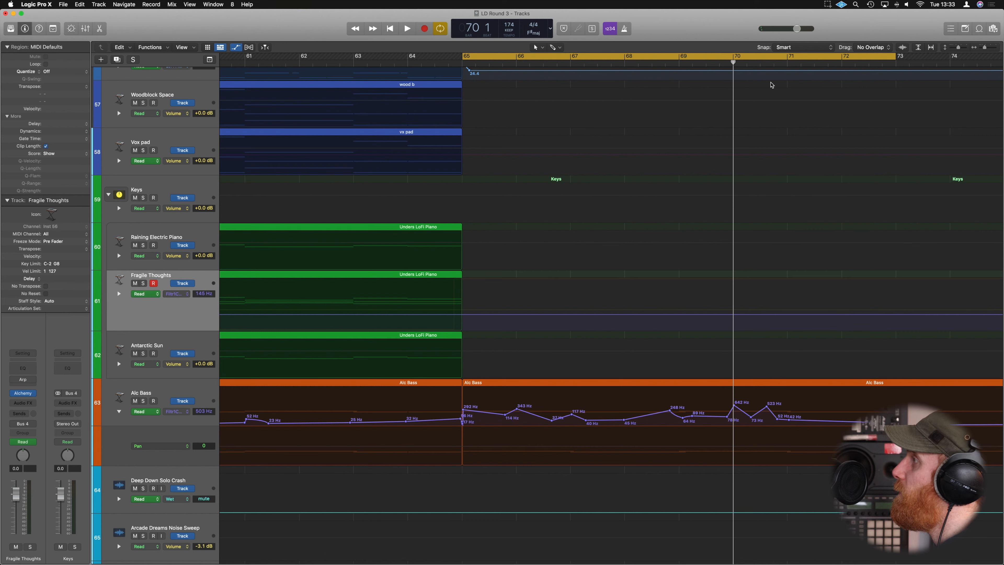
click(759, 63)
drag(761, 63, 671, 87)
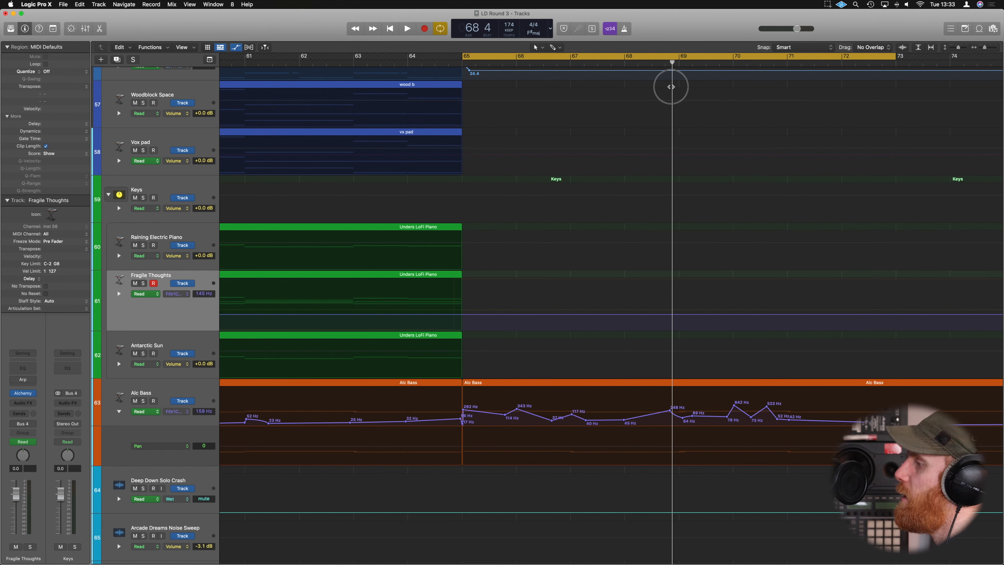
click(672, 415)
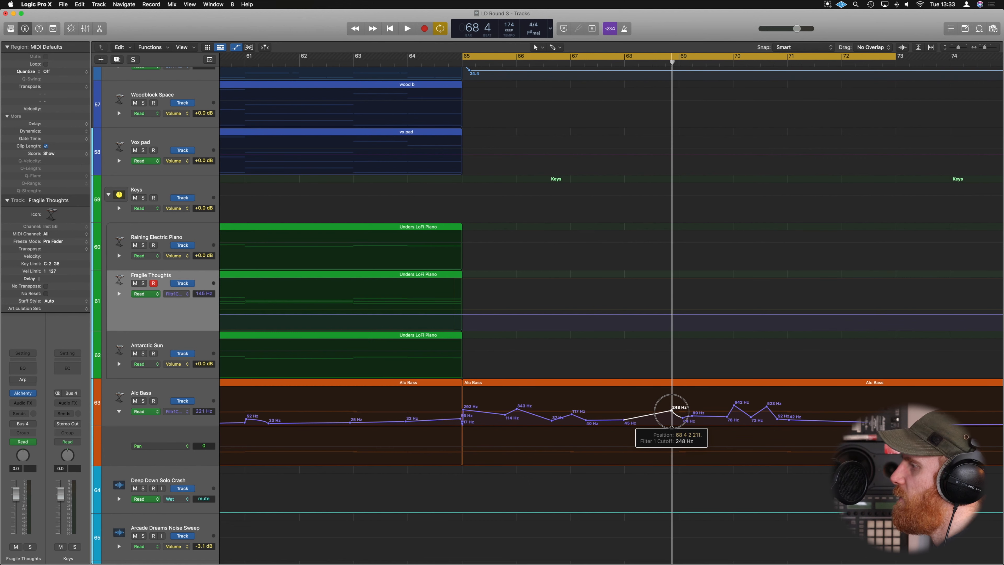
click(678, 63)
click(680, 416)
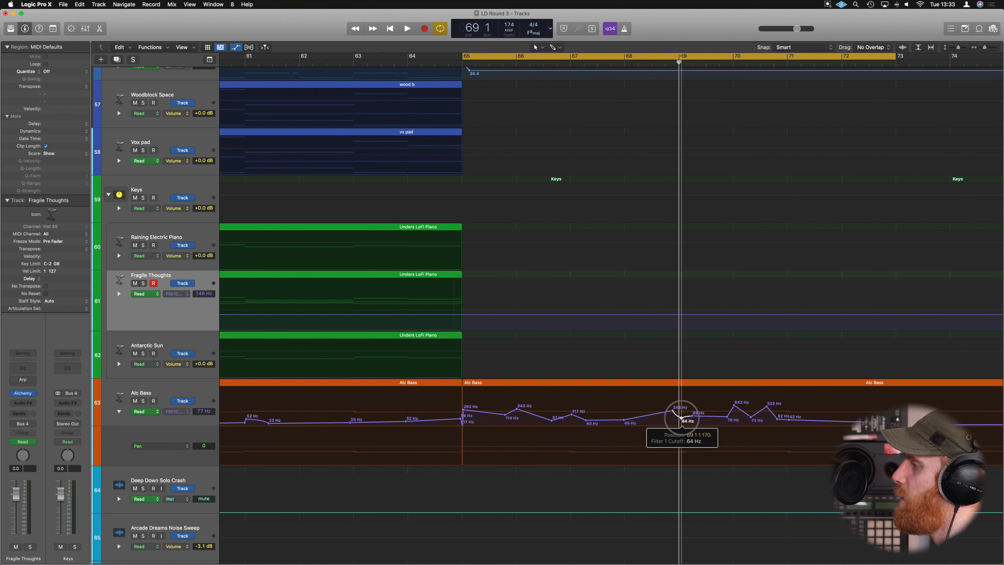
click(625, 63)
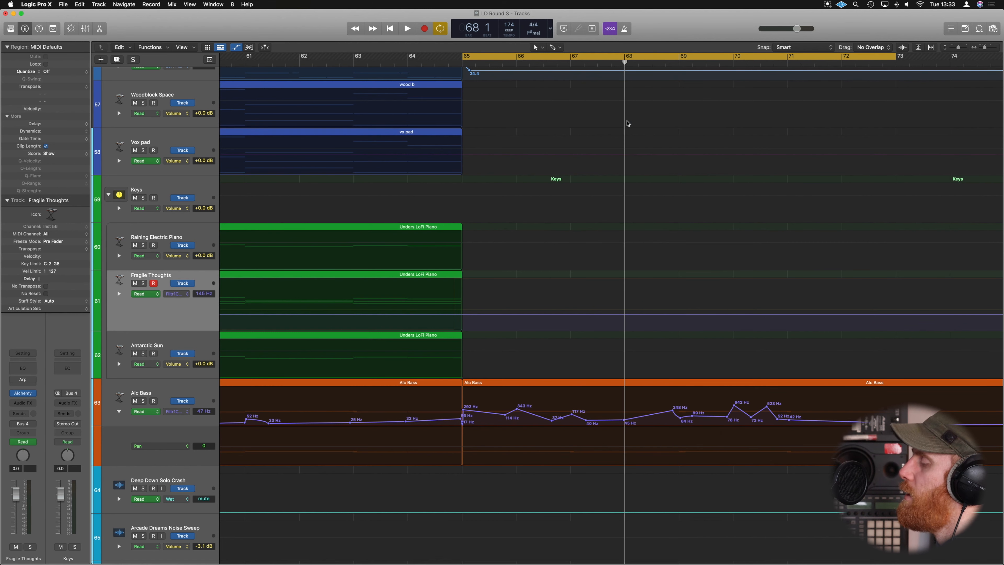
Step: Play the section from bar 65 to hear the reshaped bass cutoff automation
drag(626, 64, 460, 84)
key(space)
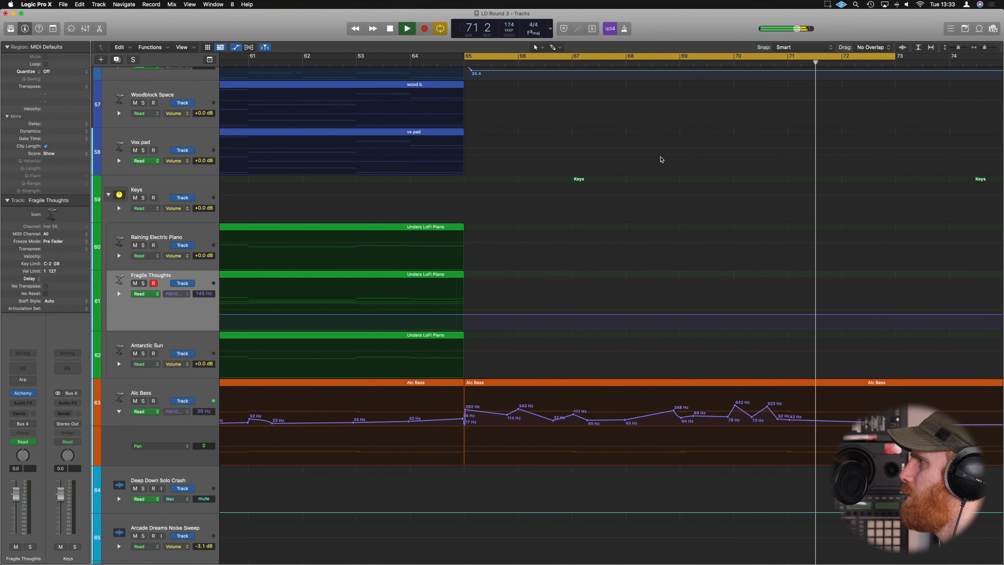
key(super+Left)
key(space)
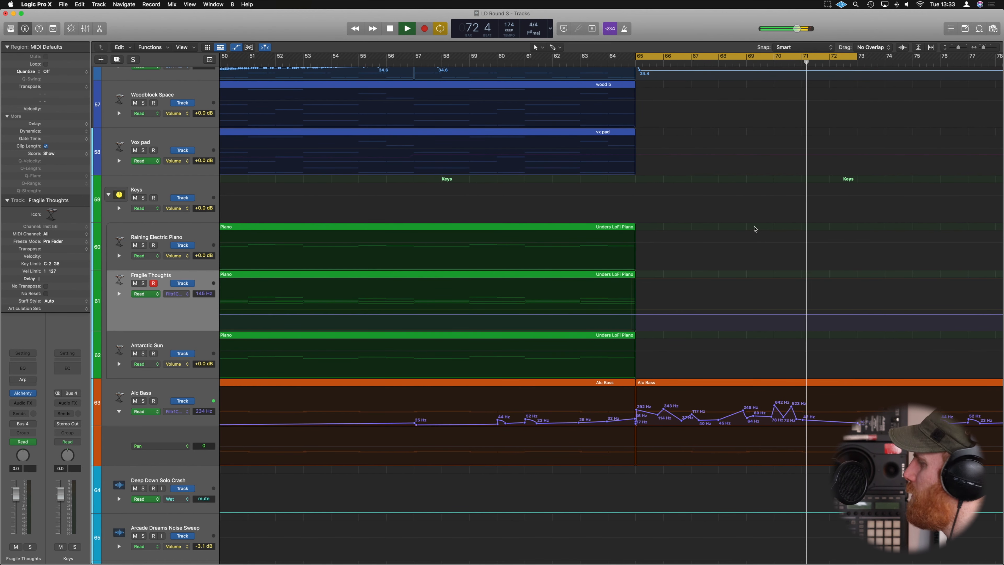
Step: Select the Alc Bass track, open its Alchemy synth and play the section
click(185, 394)
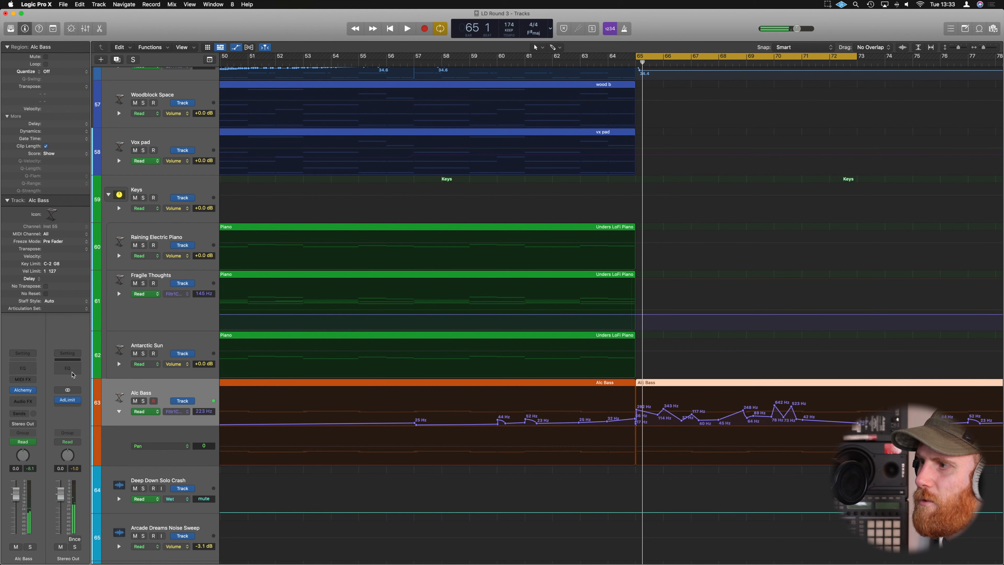
click(24, 391)
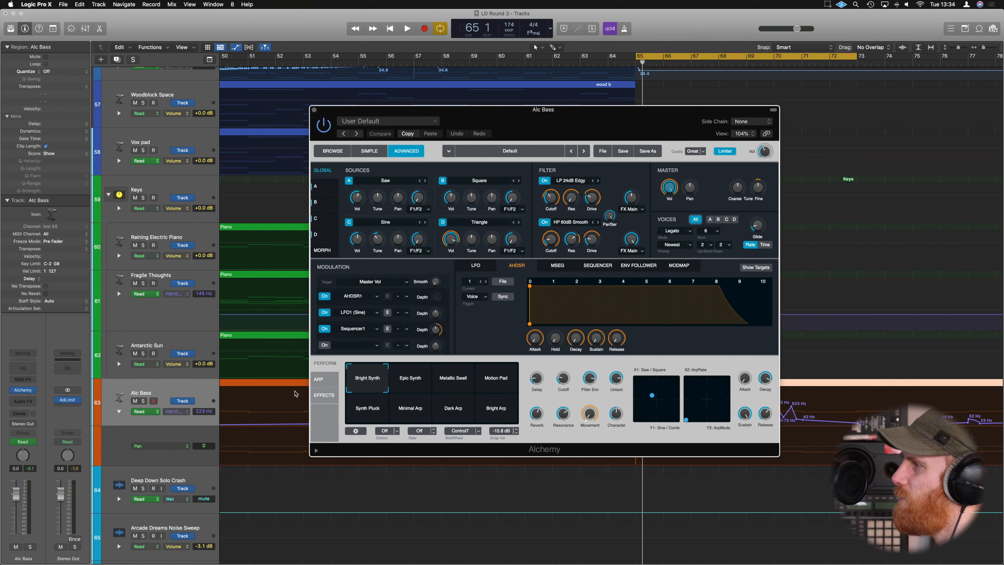
key(space)
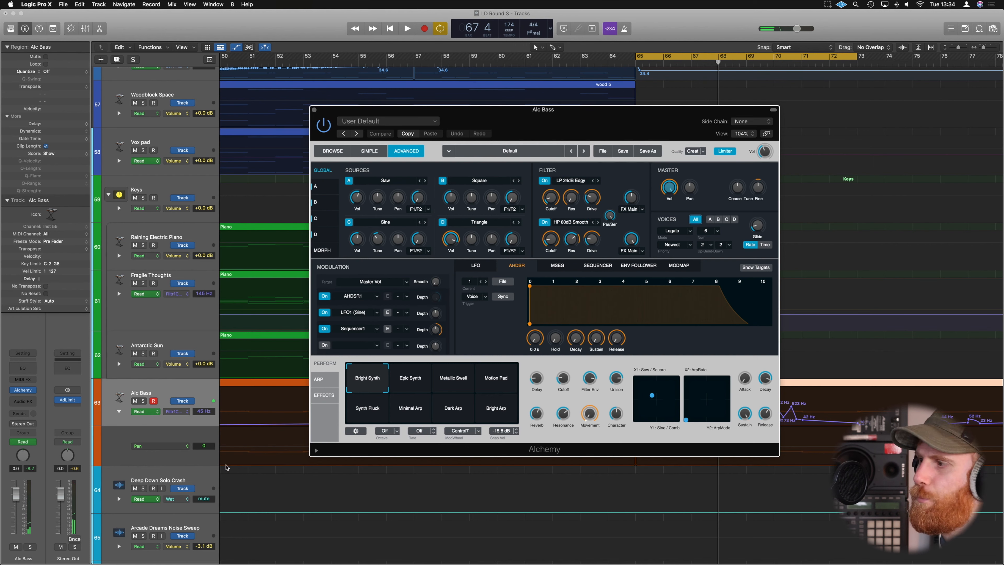
Step: Collapse the Alc Bass automation lanes, set its automation mode to Touch and adjust Alchemy's Filter 1 Drive during playback
click(120, 432)
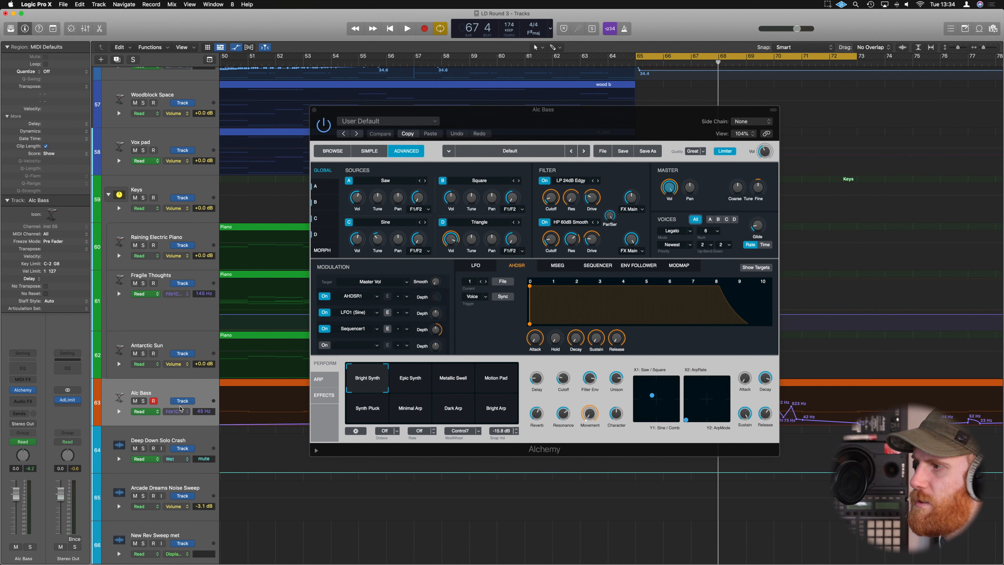
click(23, 442)
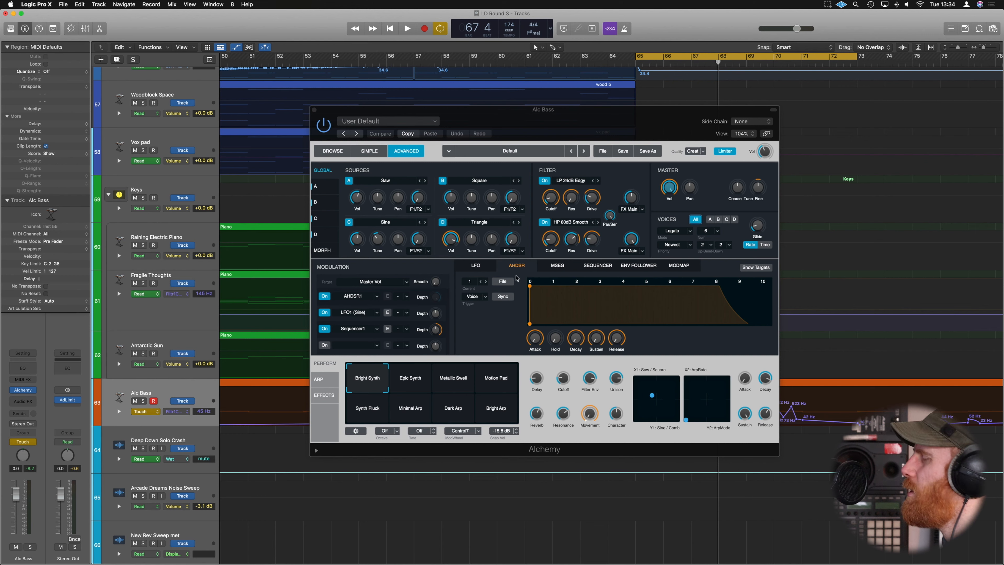
click(572, 200)
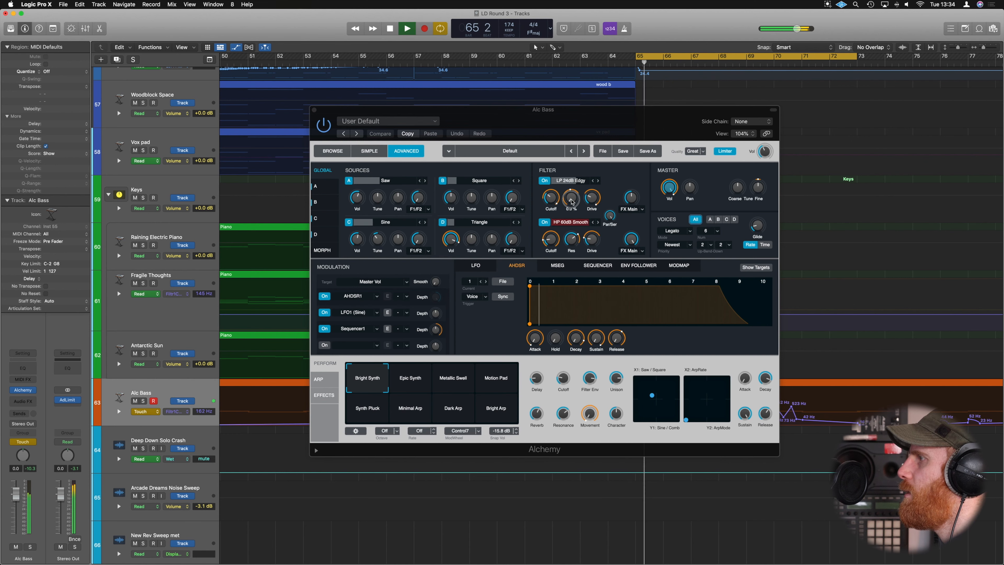
drag(592, 202, 590, 202)
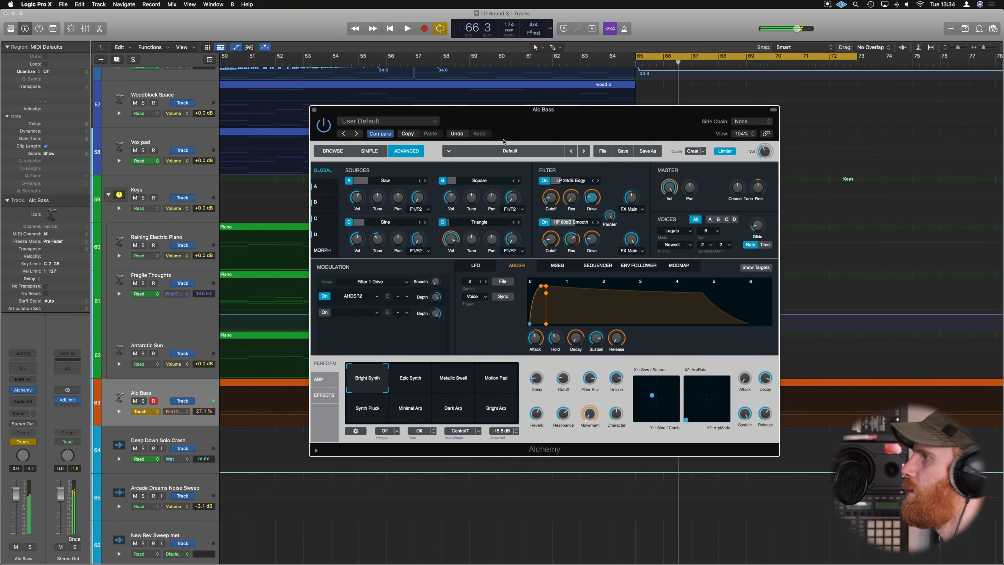
Step: Close Alchemy, show the Alc Bass automation lanes, and draw and play a Filter 1 Res bump at bar 65 peaking at about 36.3 %
key(super+w)
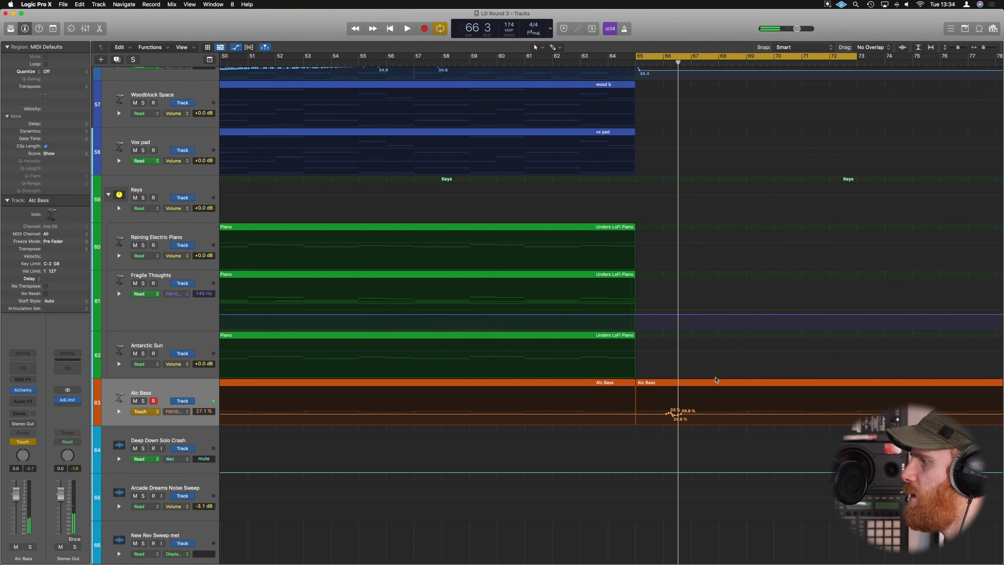
click(119, 412)
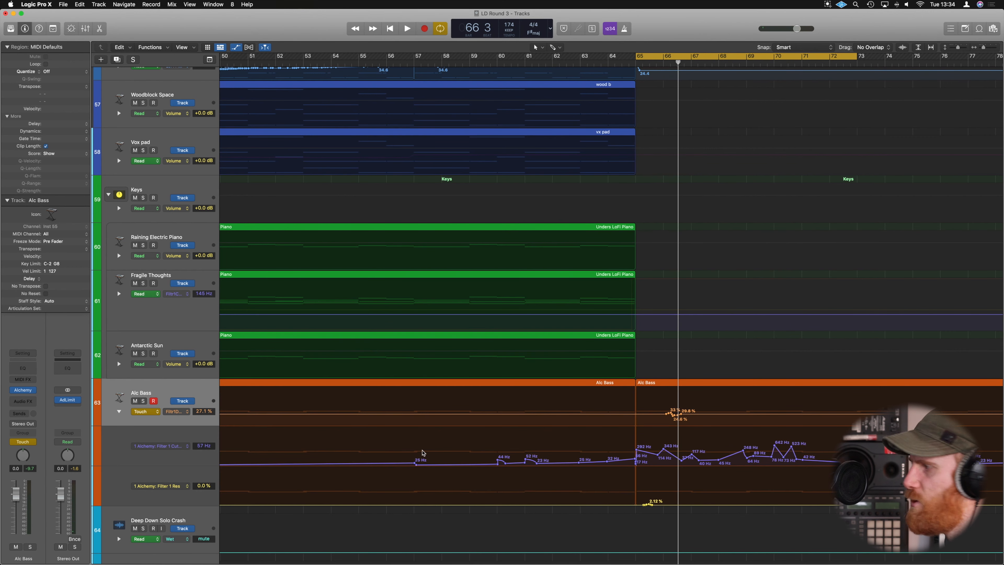
scroll(543, 434, right, 3)
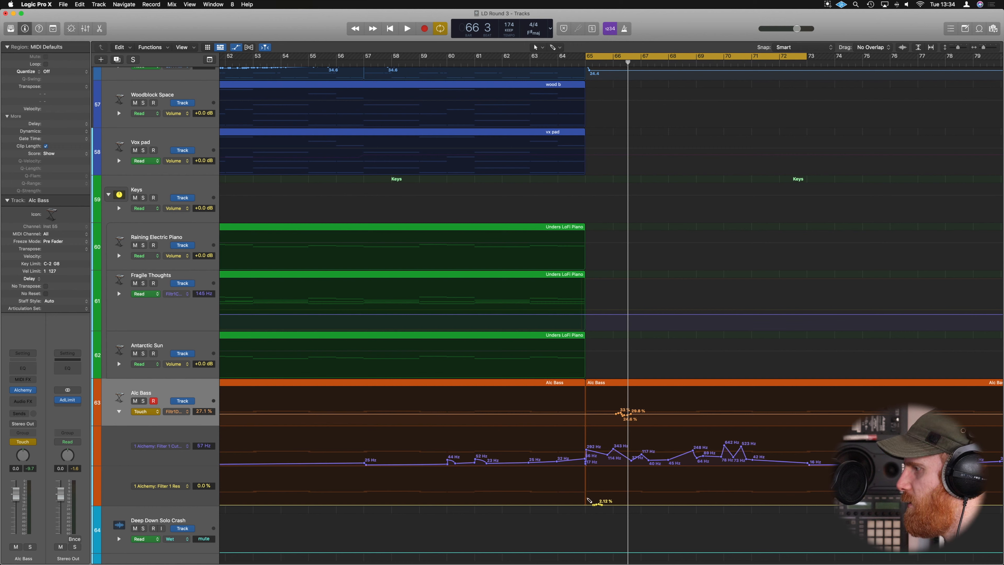
mouse_move(589, 500)
mouse_down()
mouse_move(598, 493)
mouse_move(613, 502)
mouse_up()
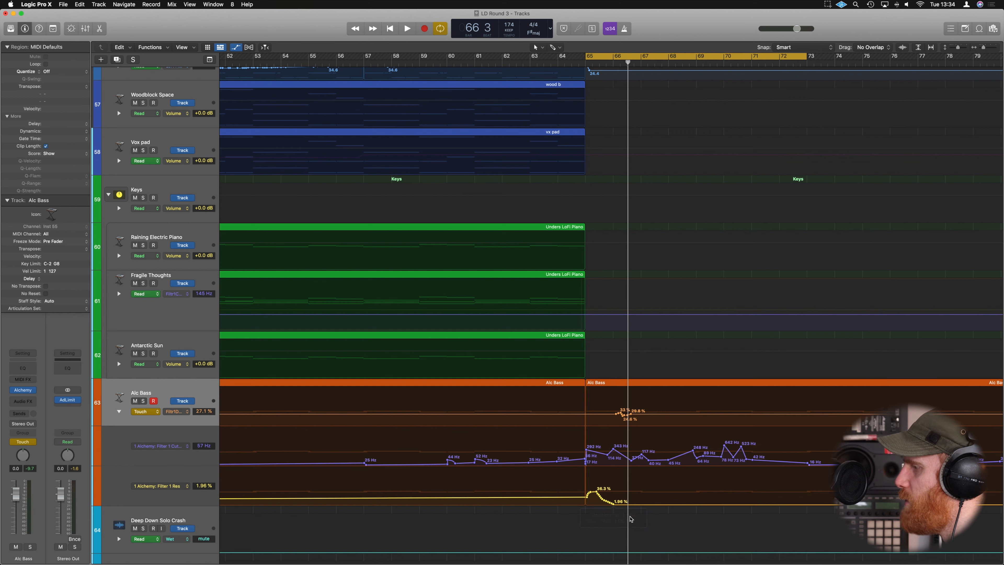
key(space)
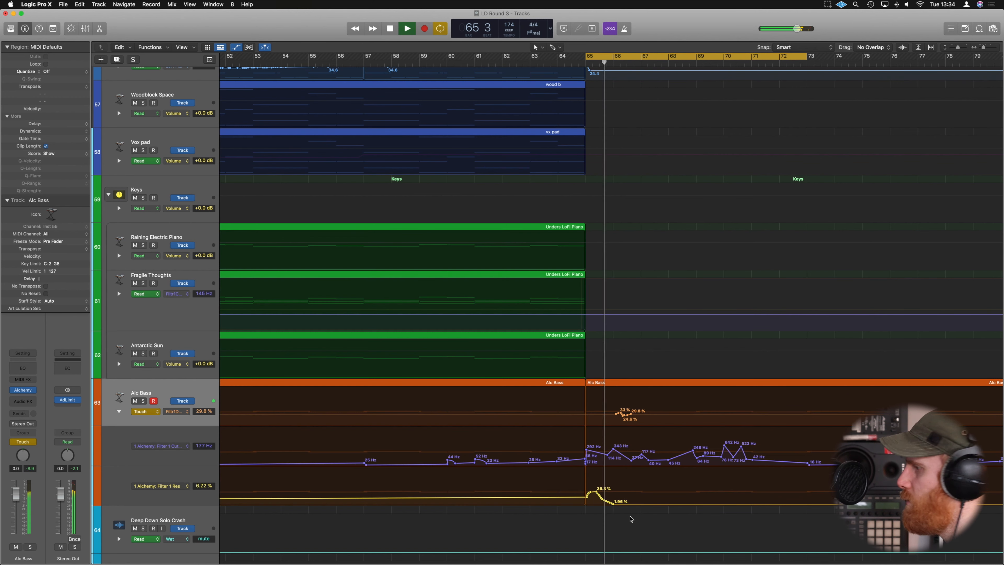
key(space)
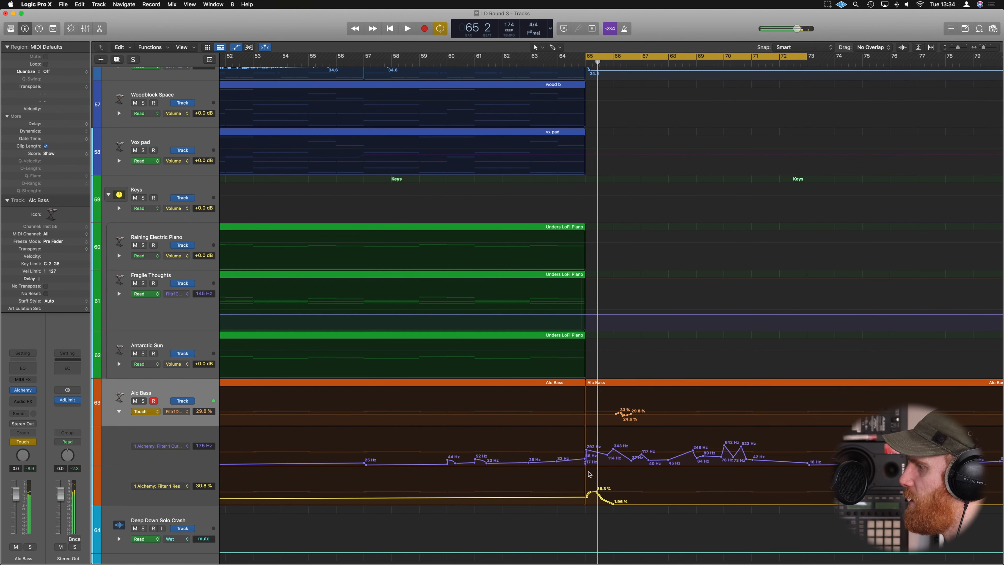
Step: Redraw the Filter 1 Res bump at bar 65 at about 34.3 % and add a second one around bar 67 peaking at about 18.6 %
mouse_move(587, 472)
mouse_down()
mouse_move(611, 502)
mouse_move(594, 490)
mouse_move(590, 501)
mouse_move(604, 496)
mouse_up()
key(space)
key(space)
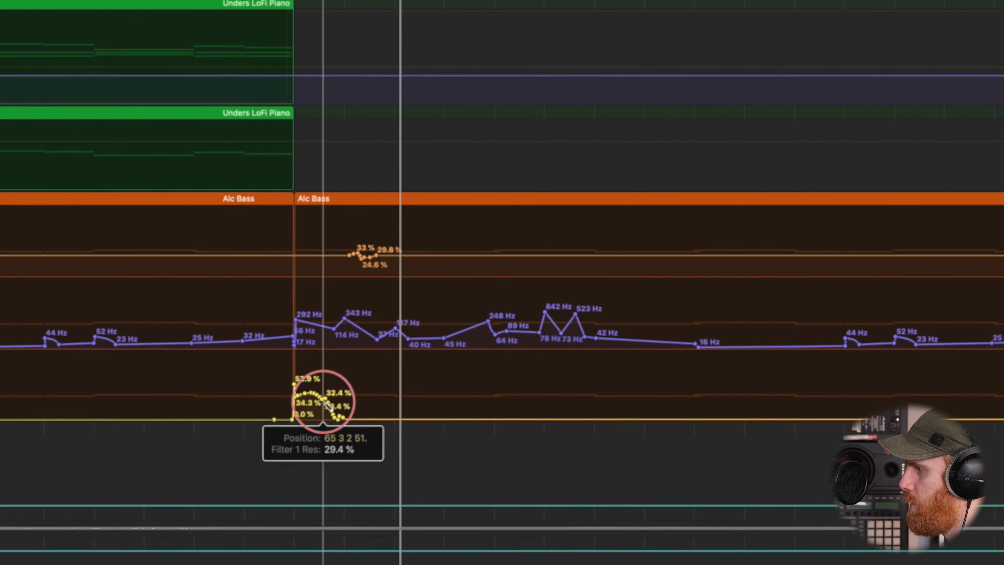
drag(327, 405, 329, 409)
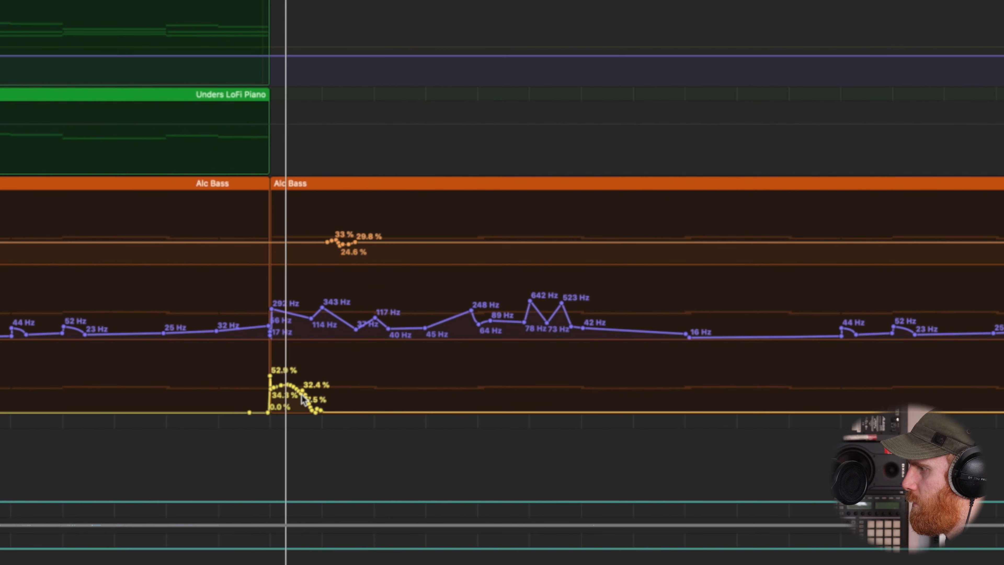
click(271, 377)
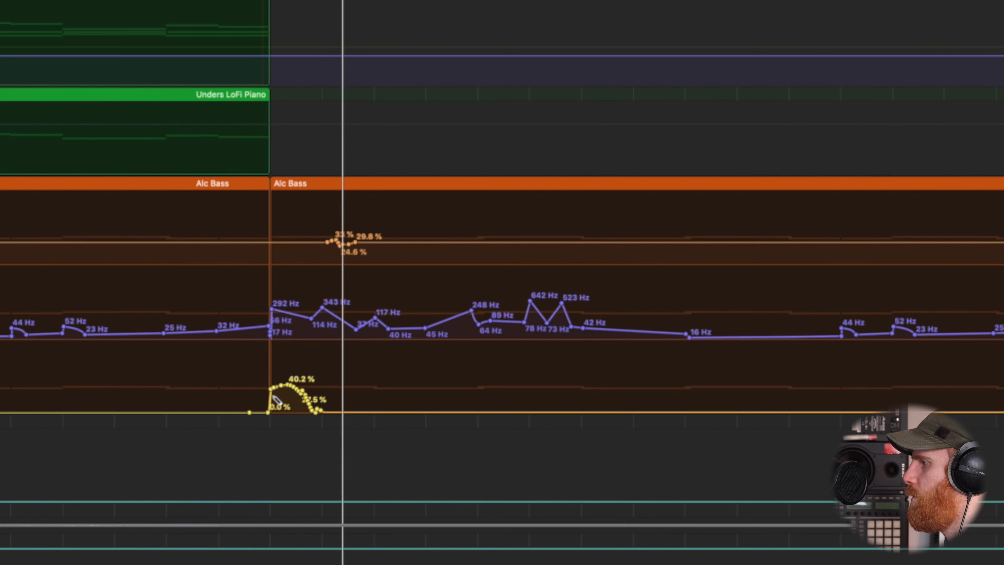
drag(270, 378, 297, 401)
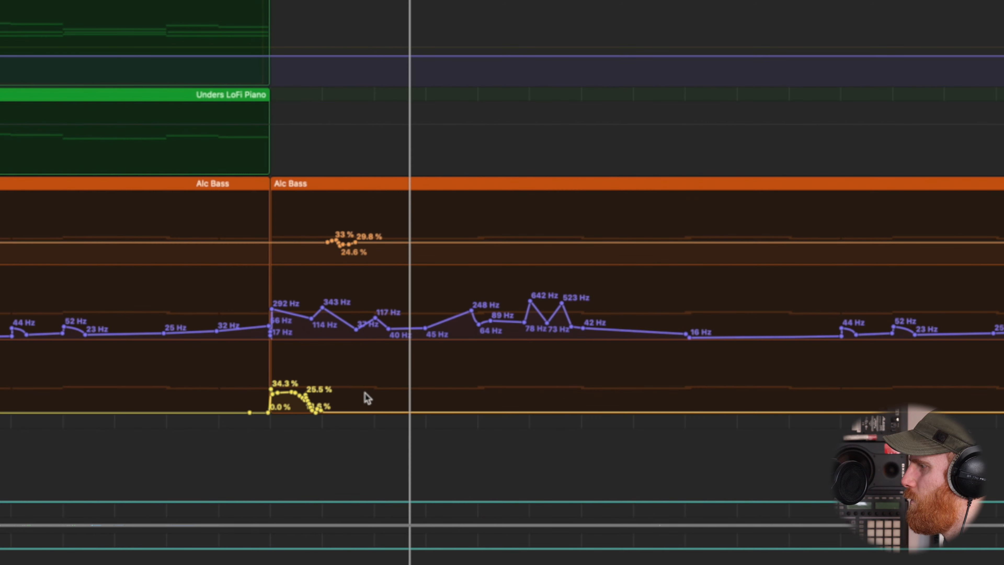
drag(358, 409, 384, 415)
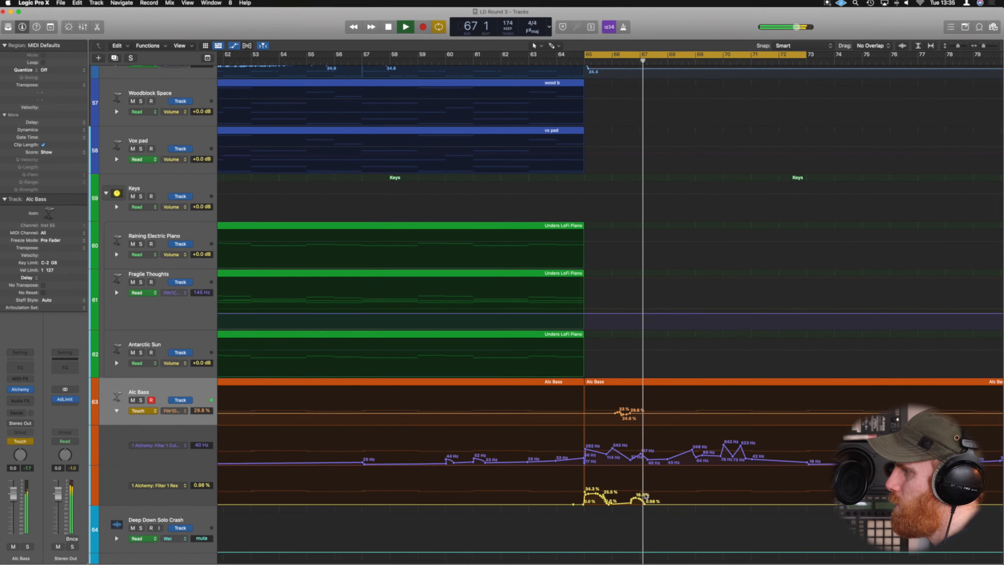
Step: Draw a Filter 1 Drive bump to 50 % around bar 69 and a ramp from 26.5 % at bar 71 to 50 %, ending at 28.4 % at bar 73
drag(687, 419, 708, 417)
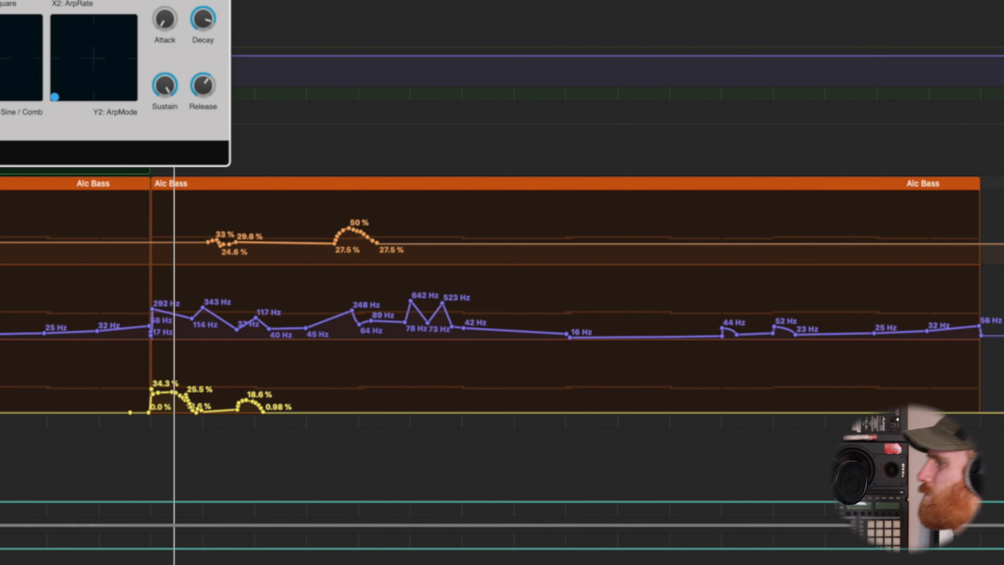
click(464, 244)
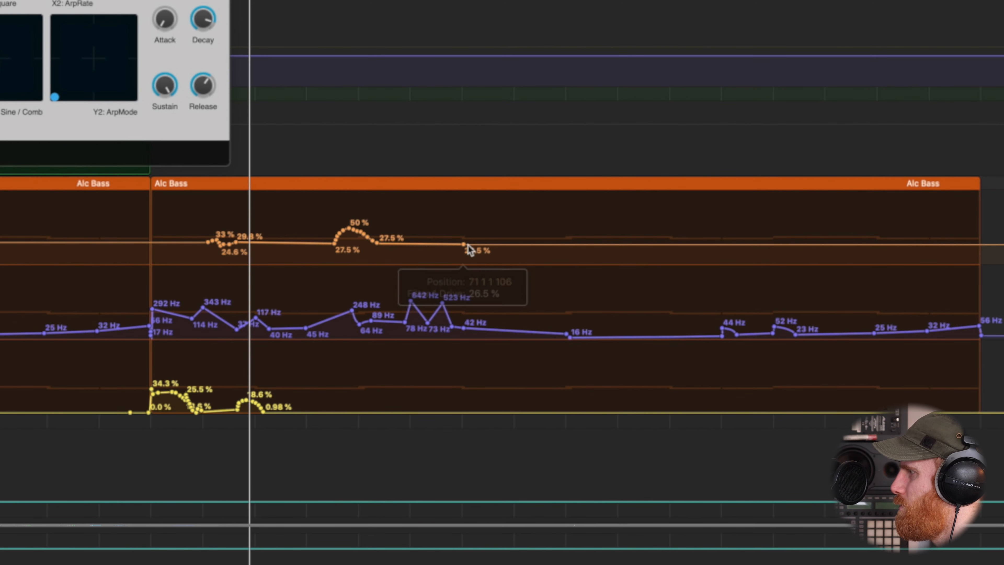
click(567, 246)
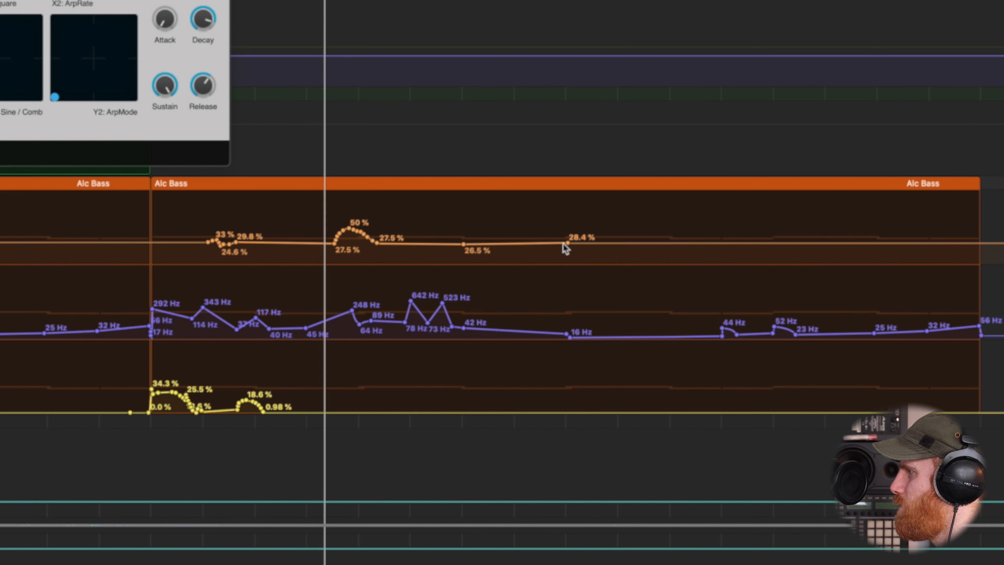
drag(561, 243, 560, 228)
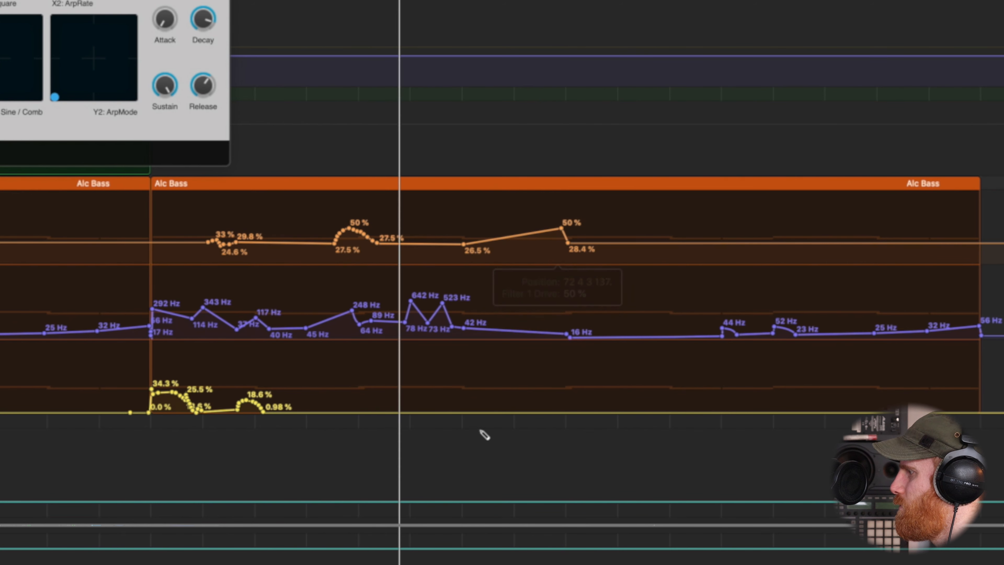
Step: Ramp Filter 1 Res from about 5.88 % after bar 71 to 34.3 %, ending at 9.8 % at bar 73, and play the section
click(472, 408)
click(561, 406)
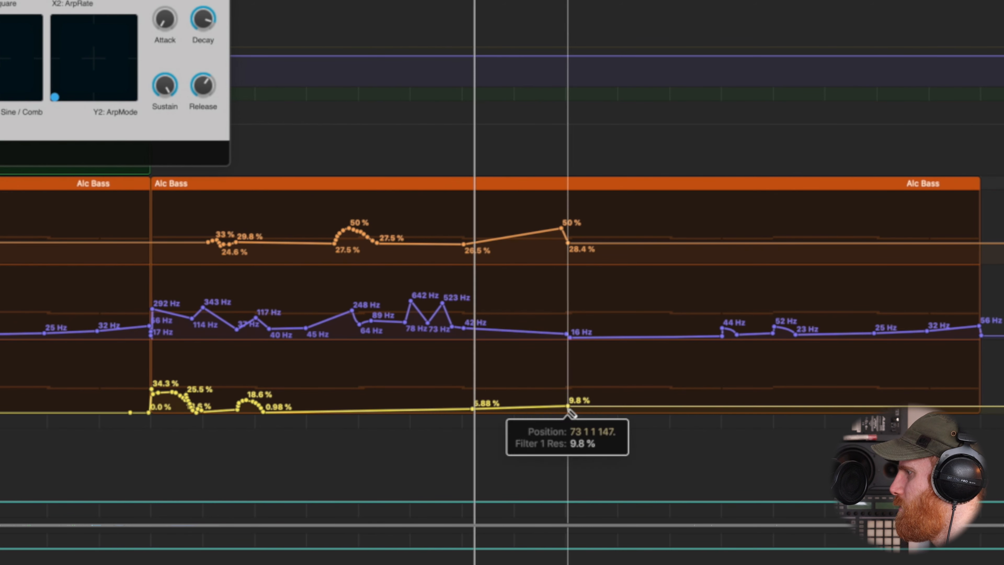
mouse_move(562, 405)
mouse_down()
mouse_move(552, 390)
mouse_move(565, 404)
mouse_up()
click(561, 401)
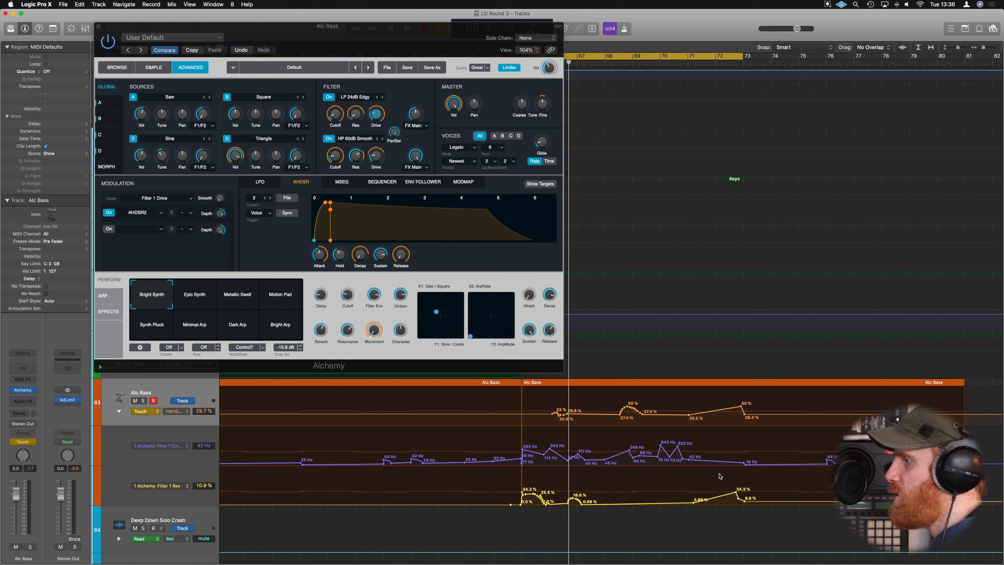
key(space)
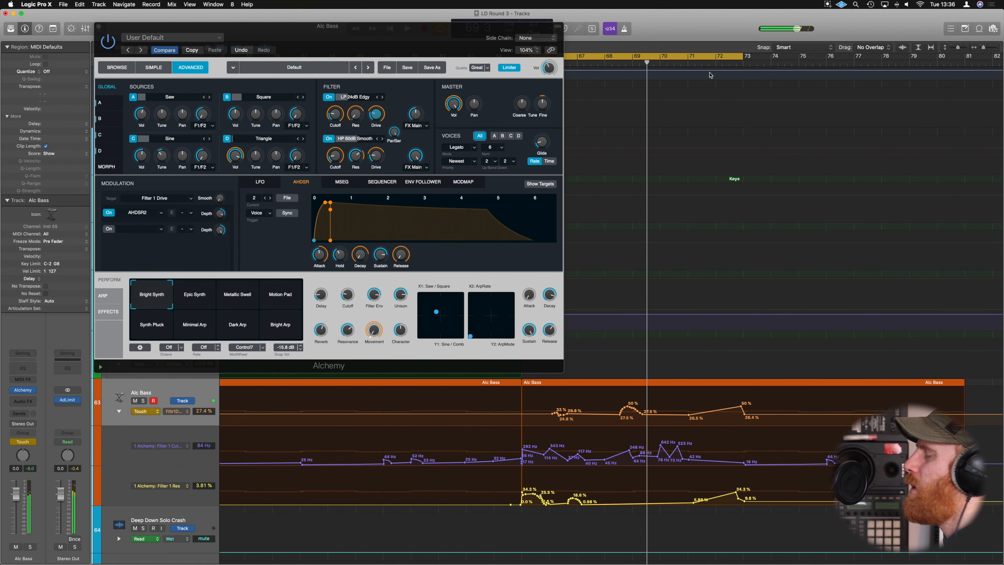
Step: Hide the automation and repeat the kick, snare and break regions of bars 65 to 73 from bar 73
scroll(707, 104, up, 10)
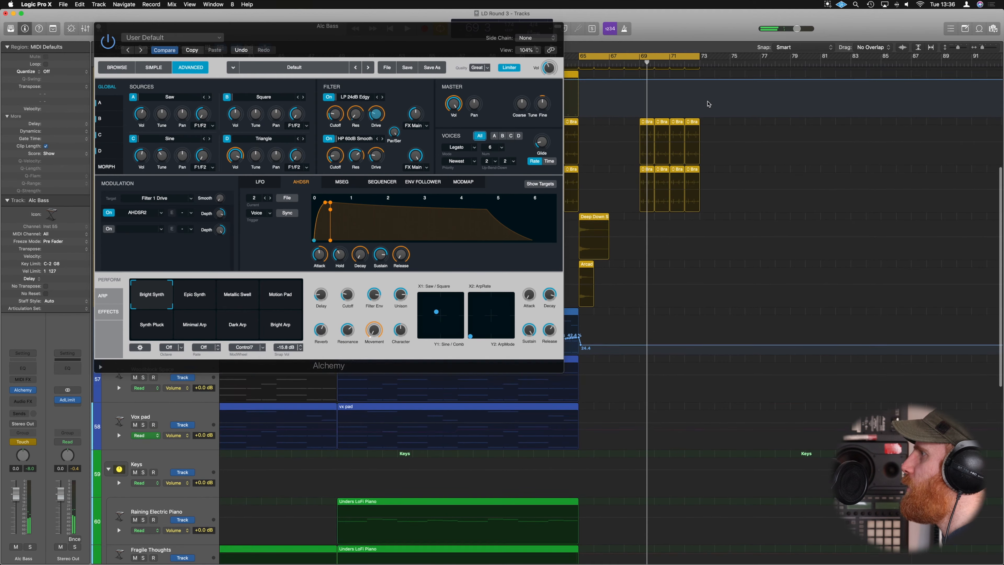
scroll(666, 340, down, 8)
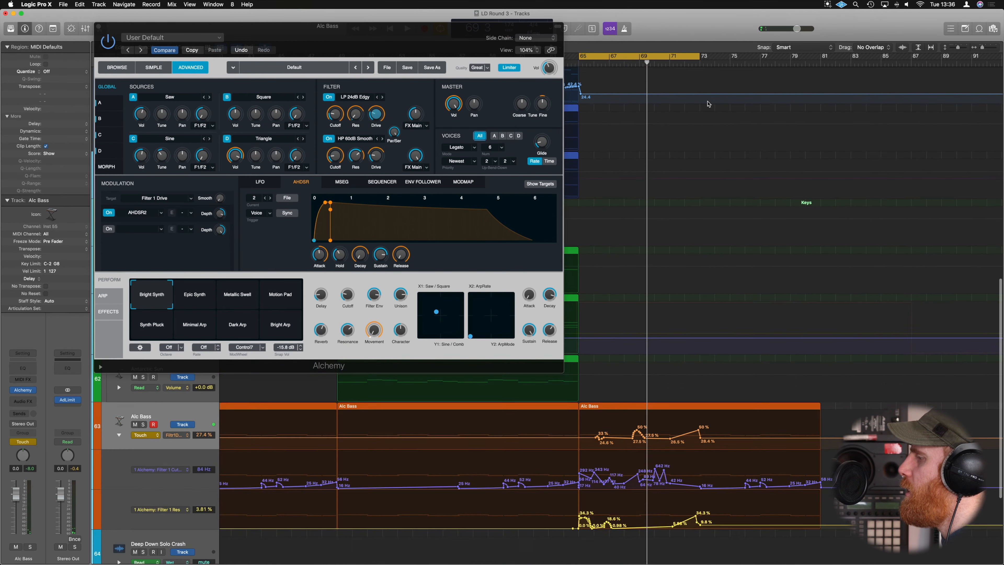
scroll(710, 134, up, 8)
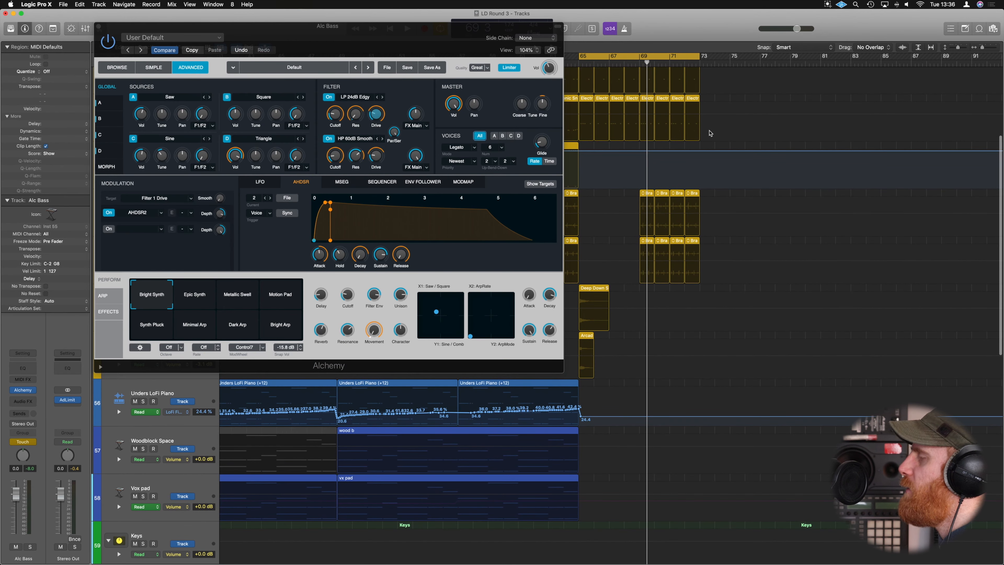
key(a)
drag(706, 237, 590, 83)
scroll(590, 84, up, 2)
key(super+r)
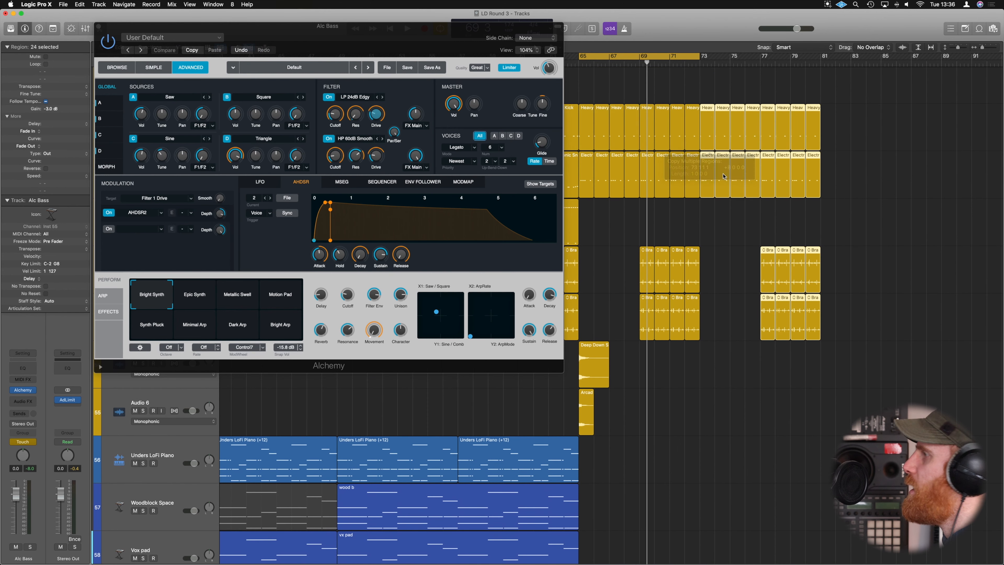
click(741, 214)
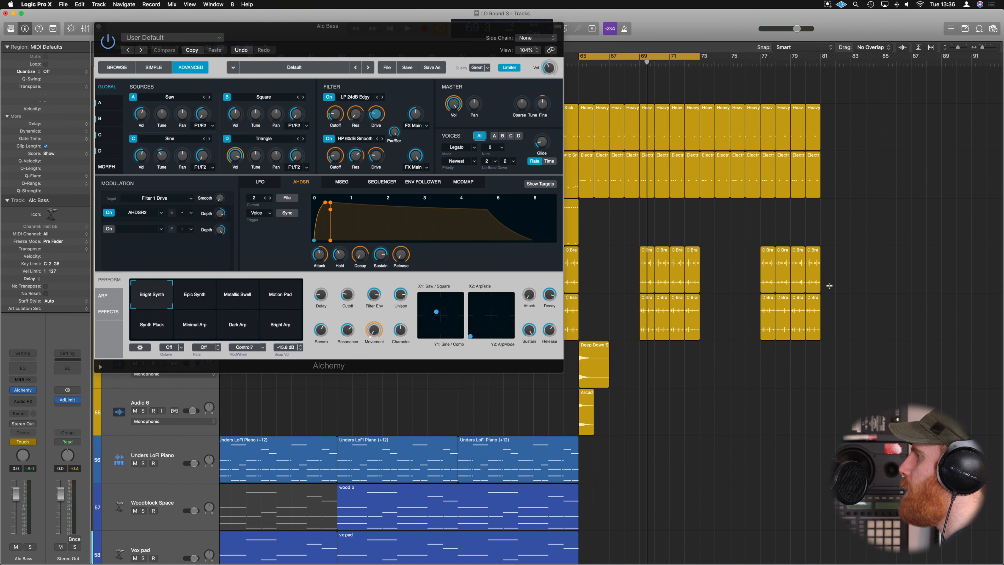
Step: Copy the four-bar Ride region to bars 73 and 77, including its automation data
scroll(746, 259, left, 2)
scroll(747, 259, up, 1)
scroll(750, 254, down, 2)
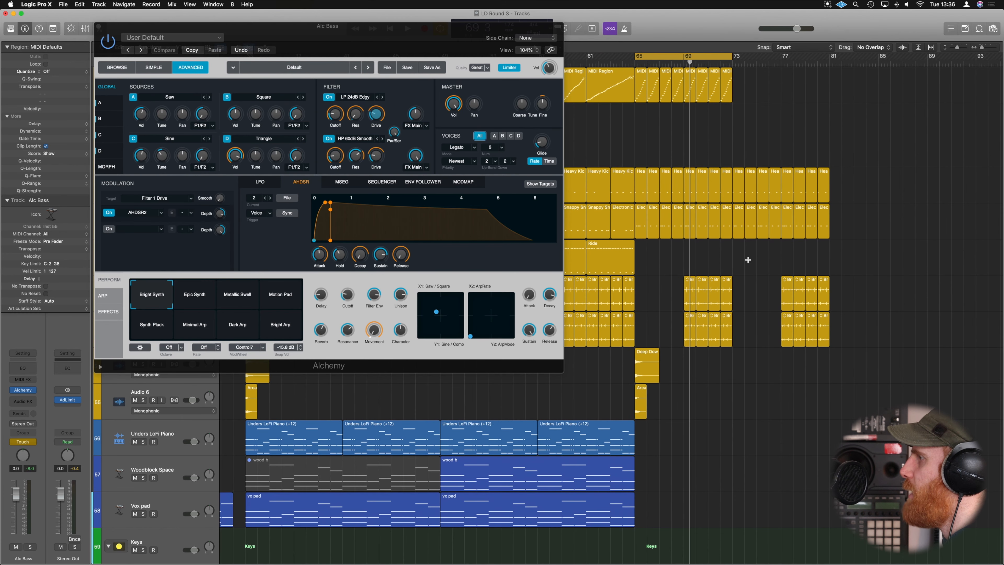
scroll(757, 261, left, 1)
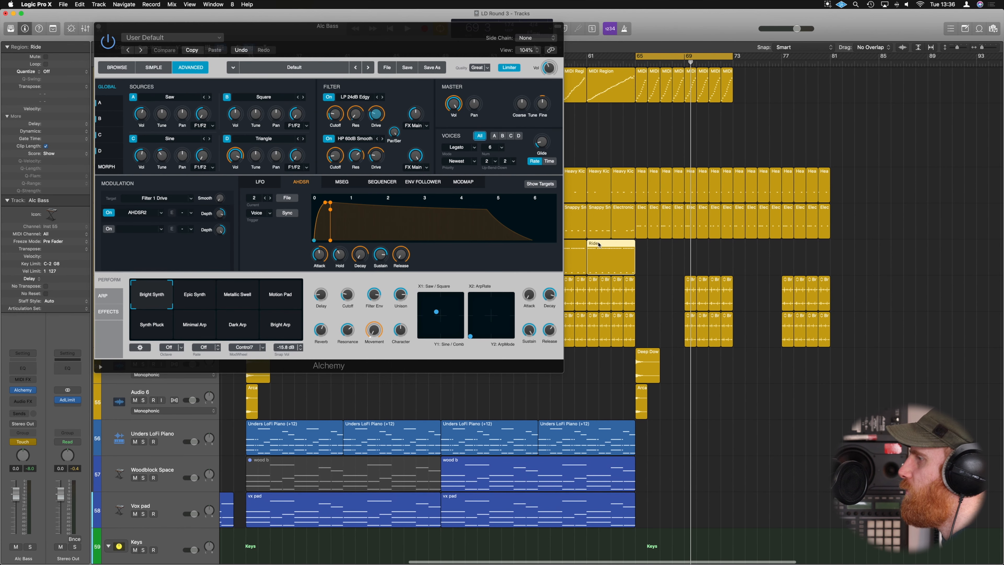
drag(597, 244, 792, 245)
click(565, 183)
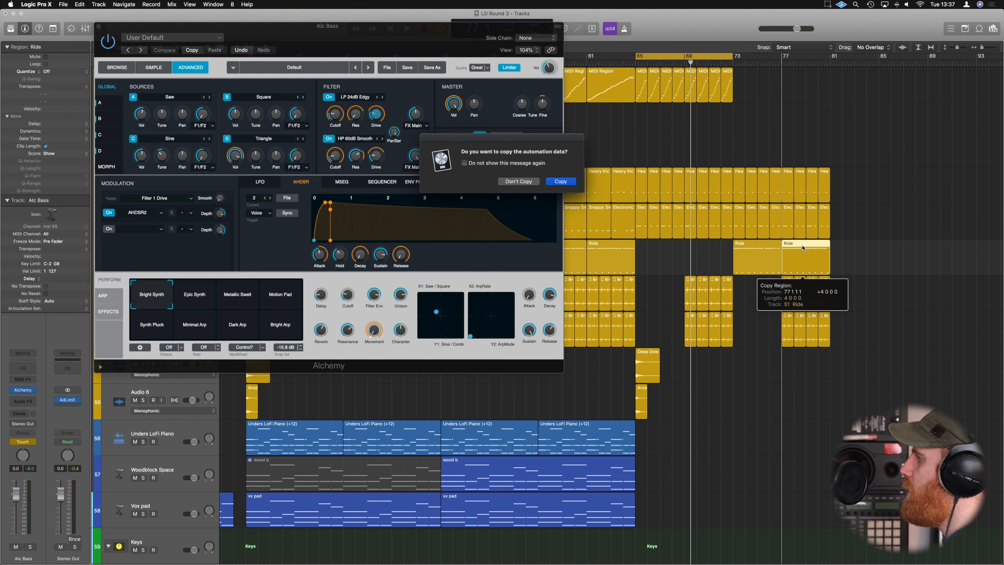
key(Return)
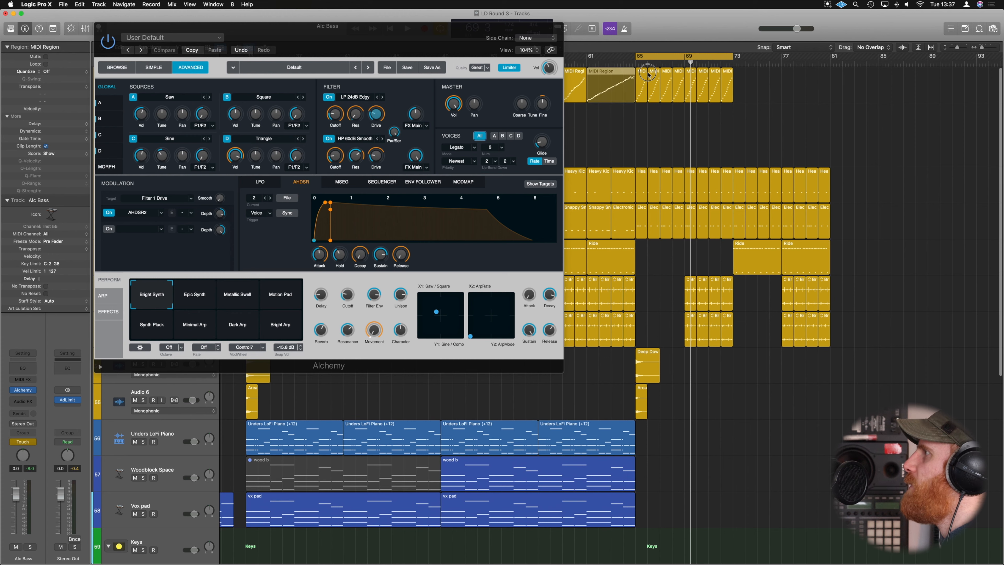
Step: Copy two-bar amen regions to bars 73 and 75 and four one-bar amen regions to bar 77, including their automation data
drag(647, 73, 770, 74)
key(Return)
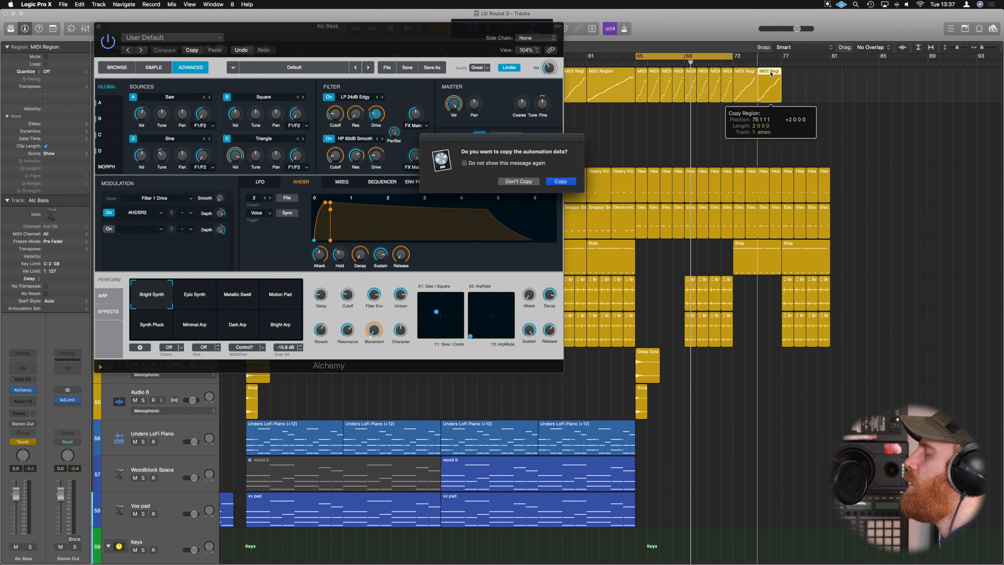
click(558, 183)
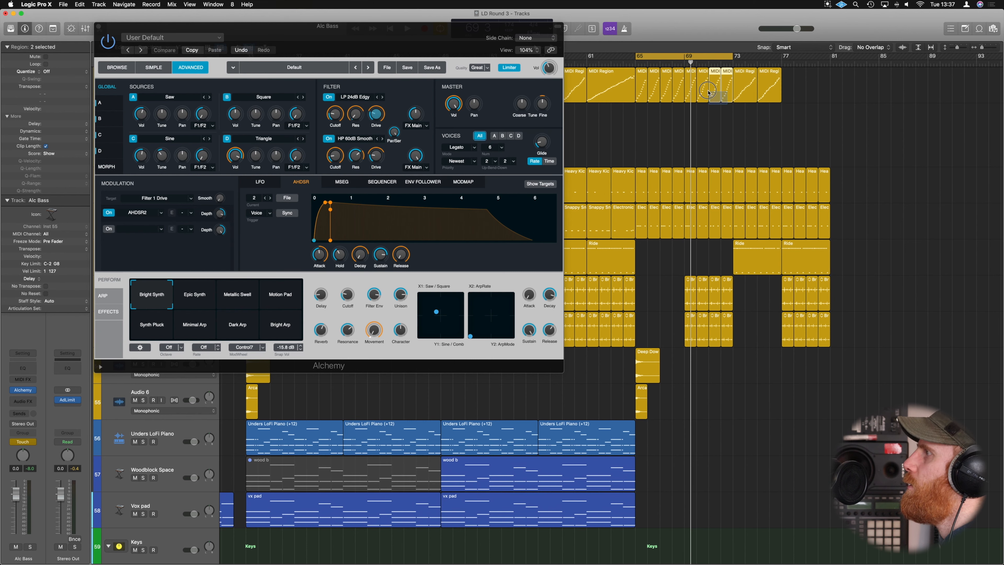
drag(744, 73, 790, 76)
click(558, 180)
Step: Extend the cycle range to bar 81 and play the extended arrangement
key(super+Left)
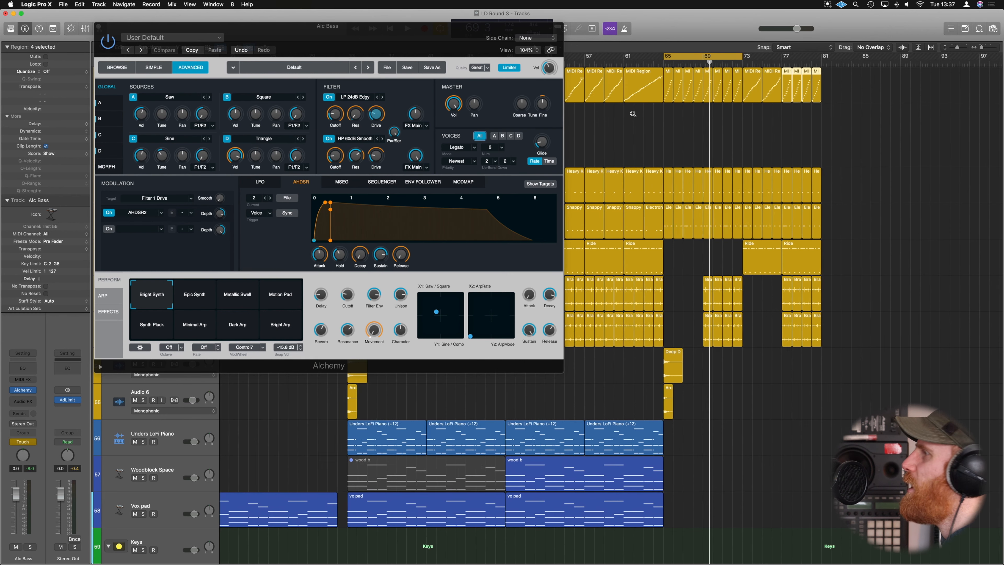
drag(742, 57, 820, 64)
click(785, 114)
scroll(785, 114, right, 1)
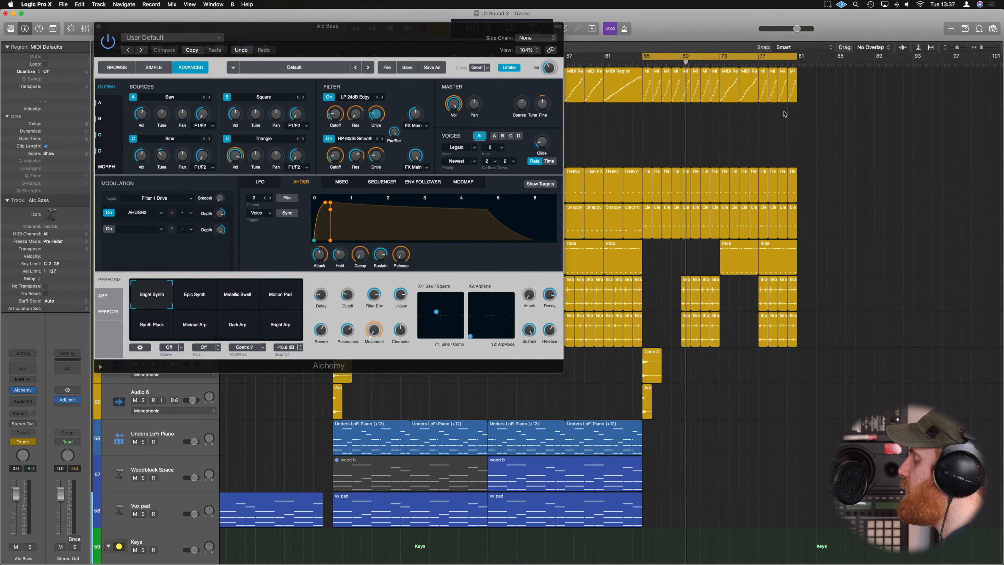
key(super+Up)
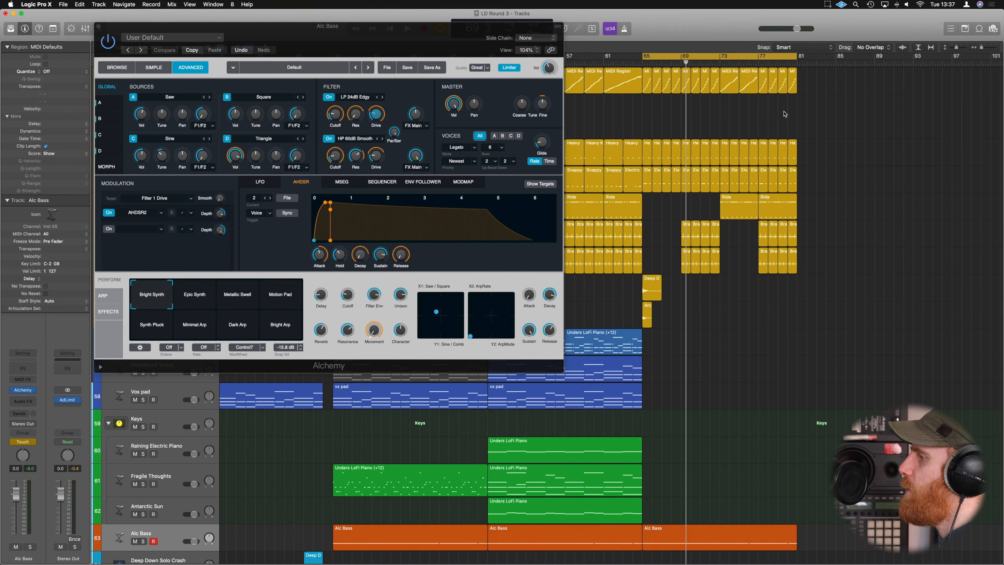
key(space)
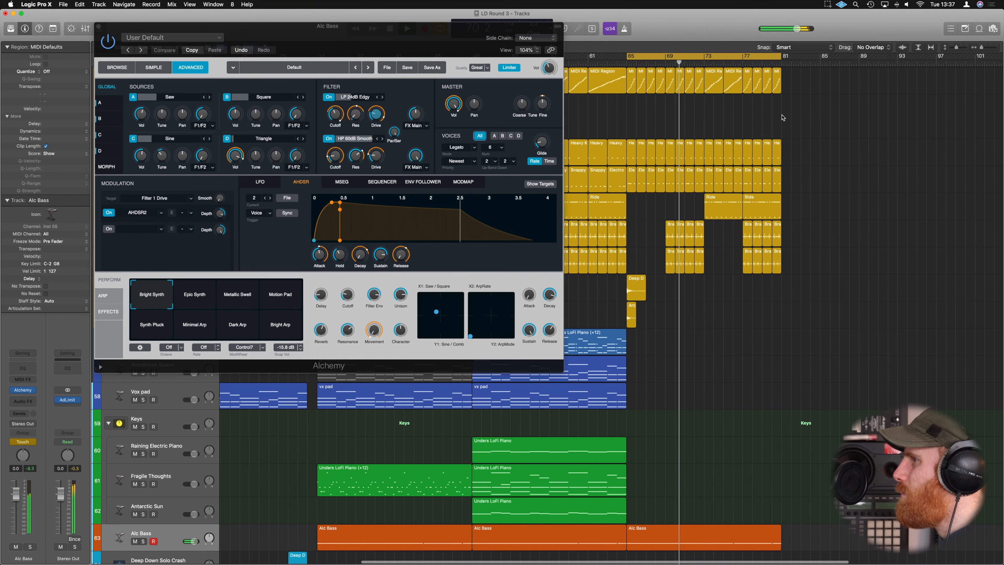
Step: Show the Alc Bass track's automation with separate lanes for Filter 1 drive, cutoff and resonance
scroll(781, 118, down, 2)
scroll(780, 117, down, 3)
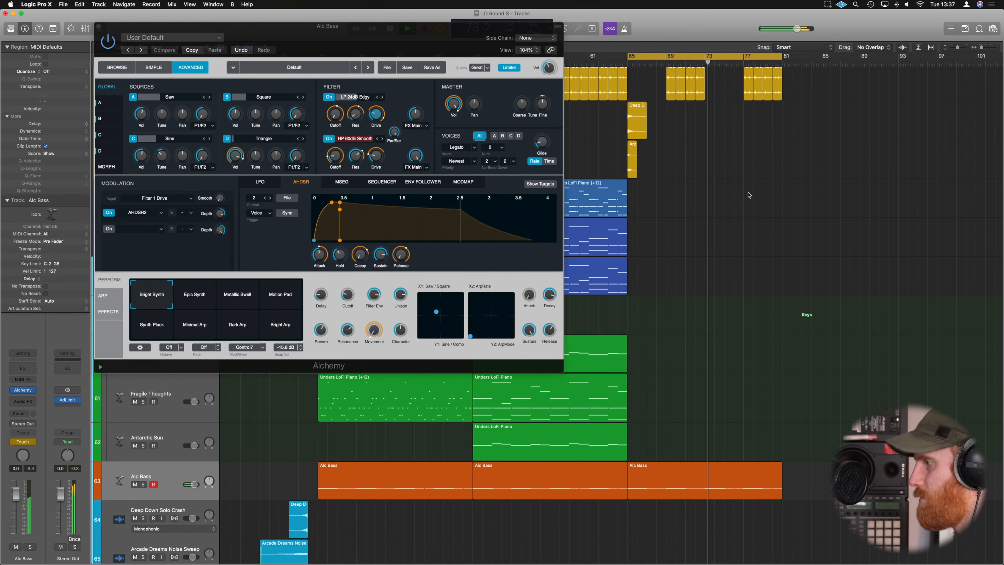
key(a)
scroll(749, 195, down, 3)
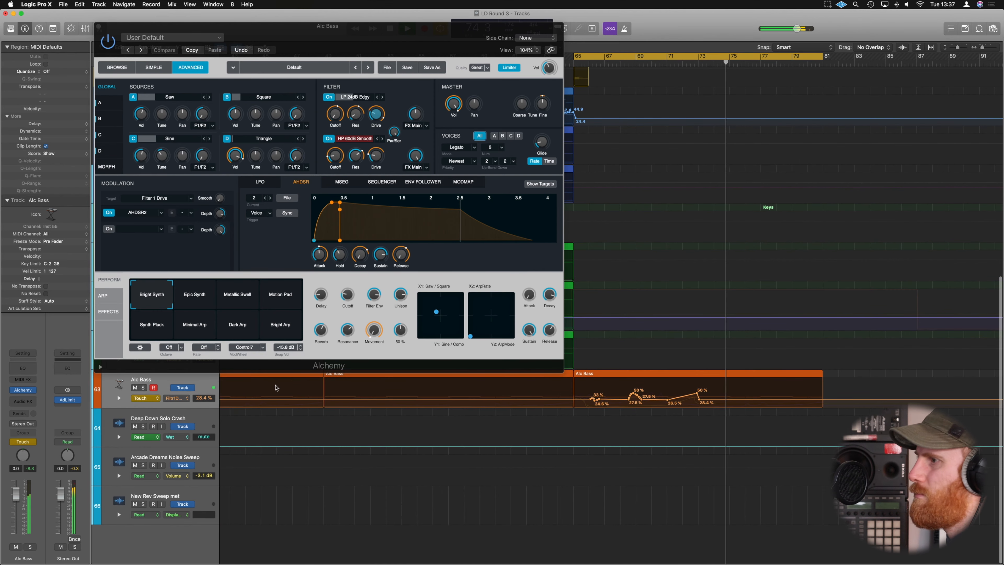
click(120, 398)
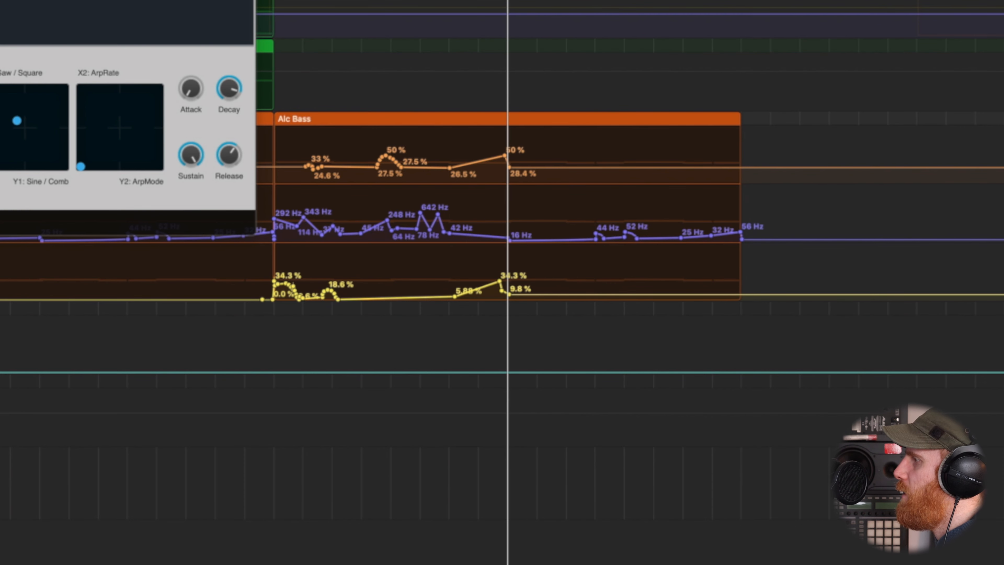
Step: Add a Filter 1 Drive automation ramp from bar 73 up to 53.6%, dropping to 29.3% at bar 75
key(super+Right)
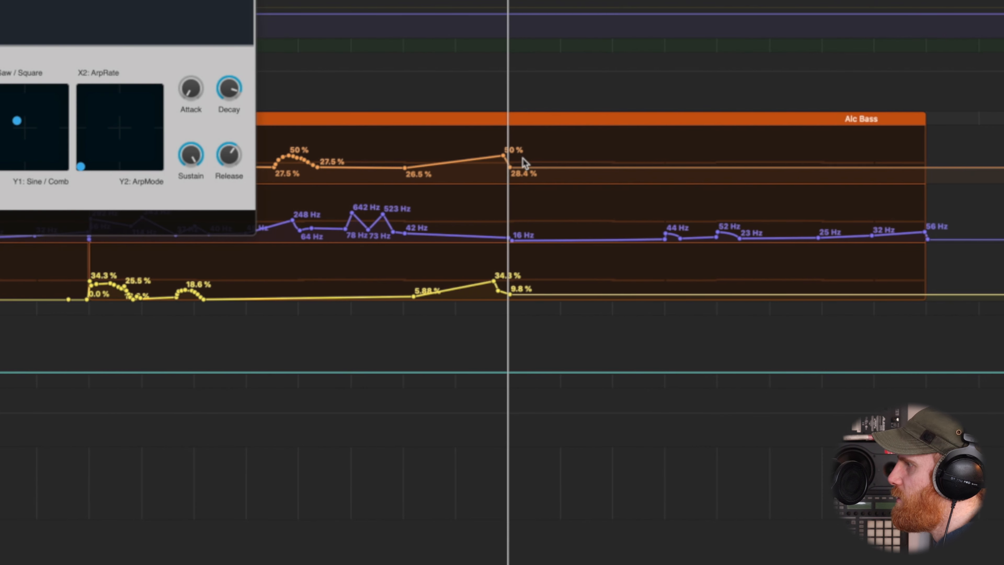
click(506, 167)
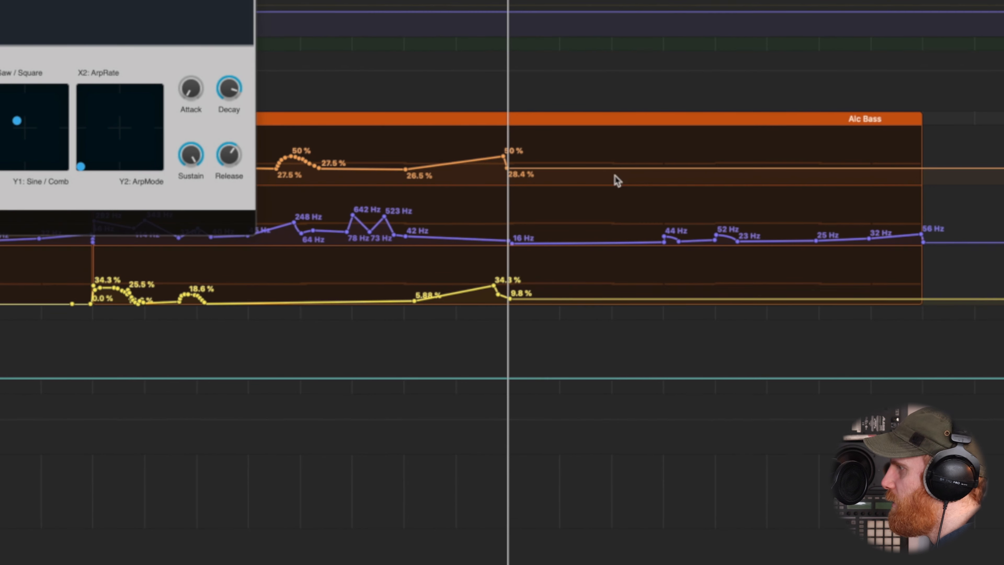
drag(603, 167, 603, 154)
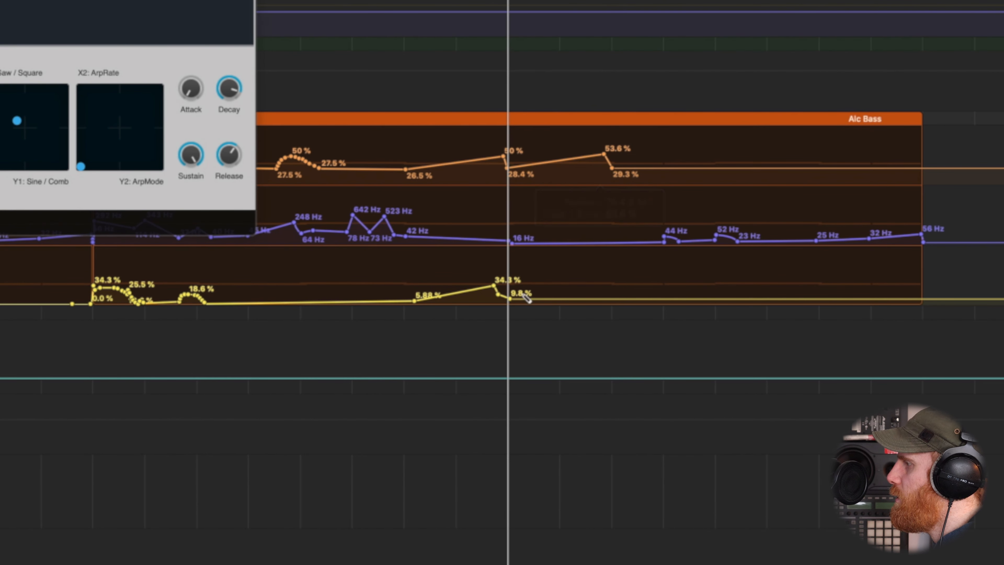
Step: Draw a Filter 1 resonance curve from bar 73 that peaks at about 56.1% and falls to 13.4% just past bar 75
click(519, 282)
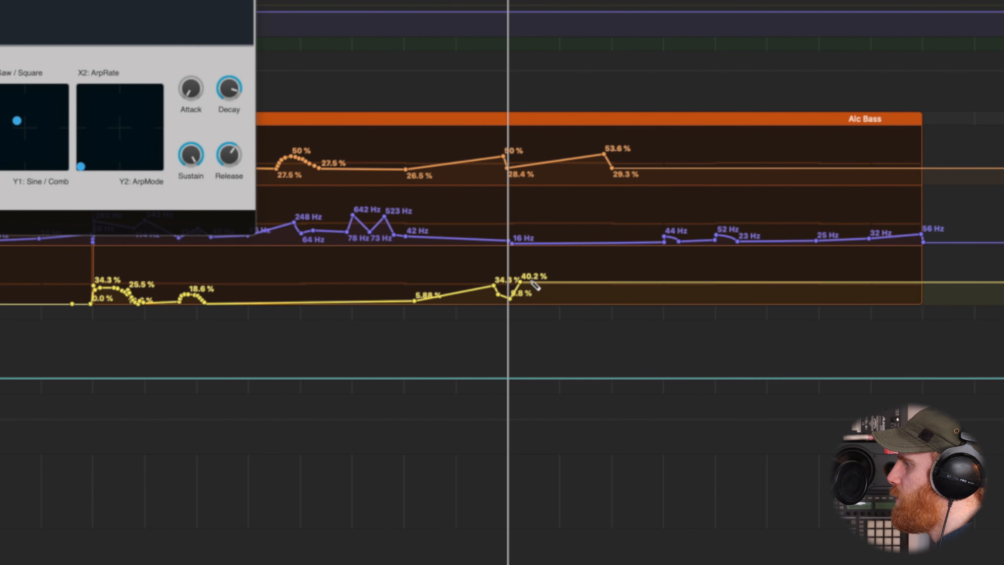
mouse_move(534, 285)
mouse_down()
mouse_move(567, 273)
mouse_move(597, 292)
mouse_up()
drag(614, 296, 620, 298)
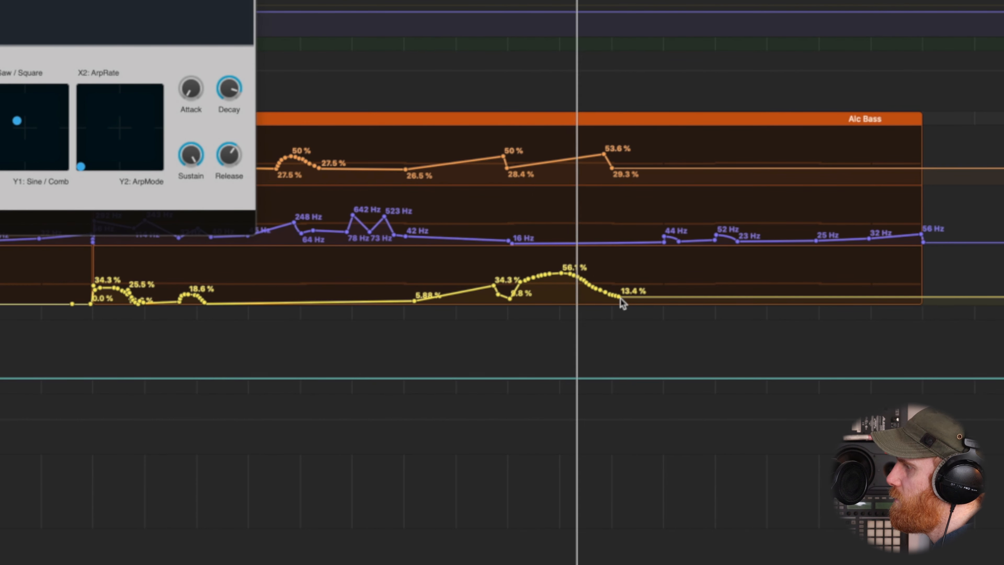
Step: Set the Filter 1 cutoff at bar 73 to 25 Hz, and redraw the resonance curve between bars 73 and 75 with a lower peak
drag(515, 249, 514, 240)
click(514, 239)
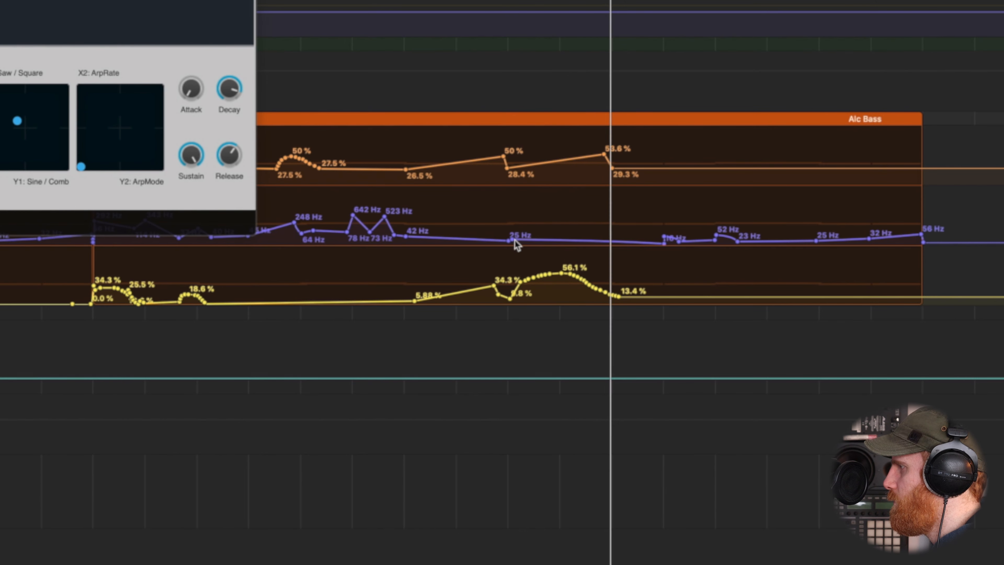
mouse_move(538, 272)
mouse_down()
mouse_move(572, 274)
mouse_move(617, 296)
mouse_up()
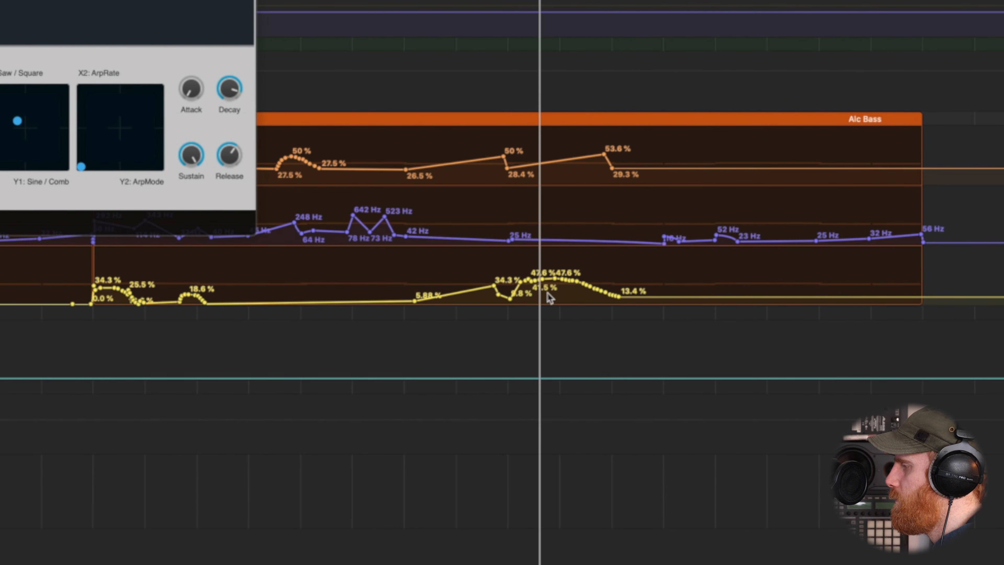
mouse_move(521, 293)
mouse_down()
mouse_move(560, 281)
mouse_move(604, 291)
mouse_up()
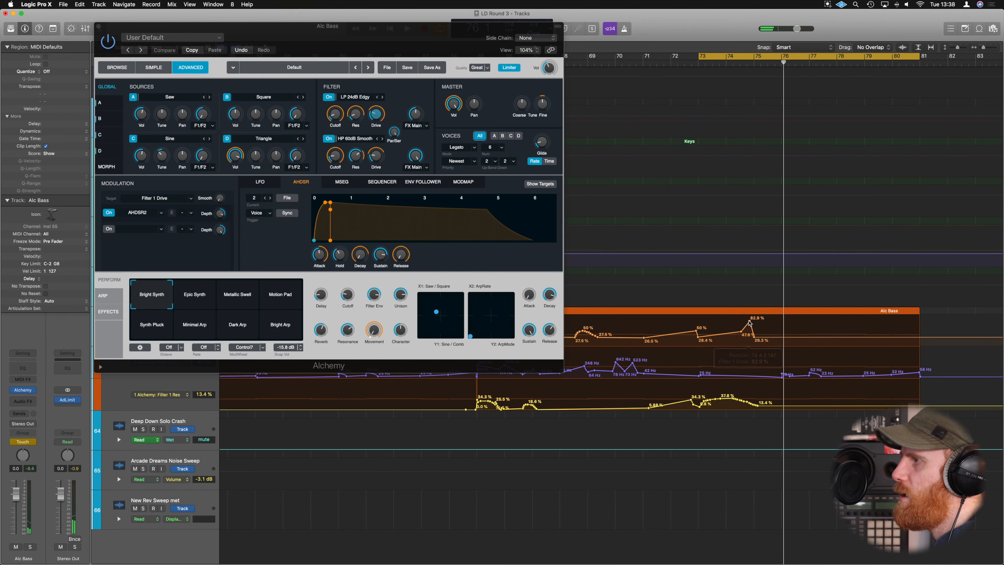
key(Return)
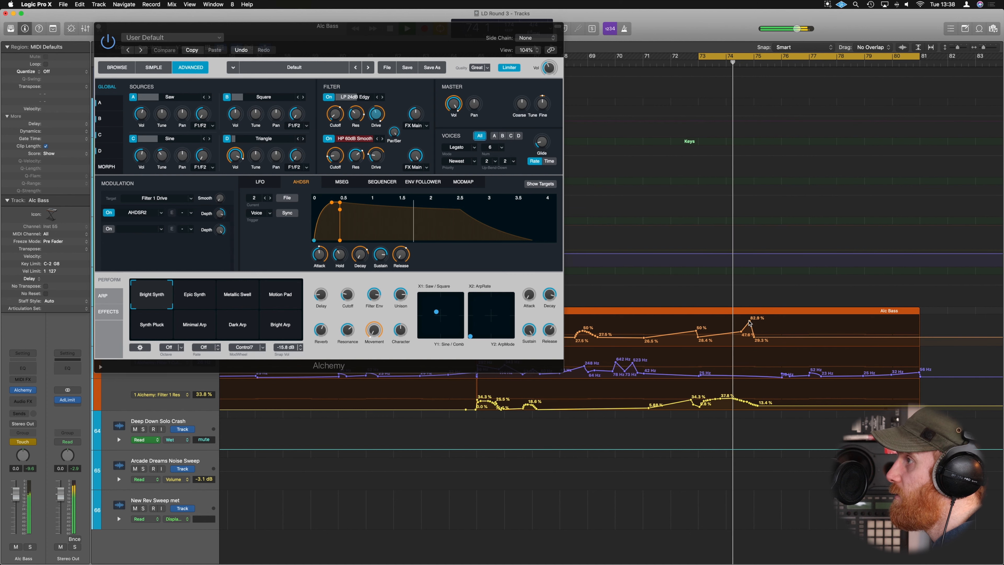
key(Return)
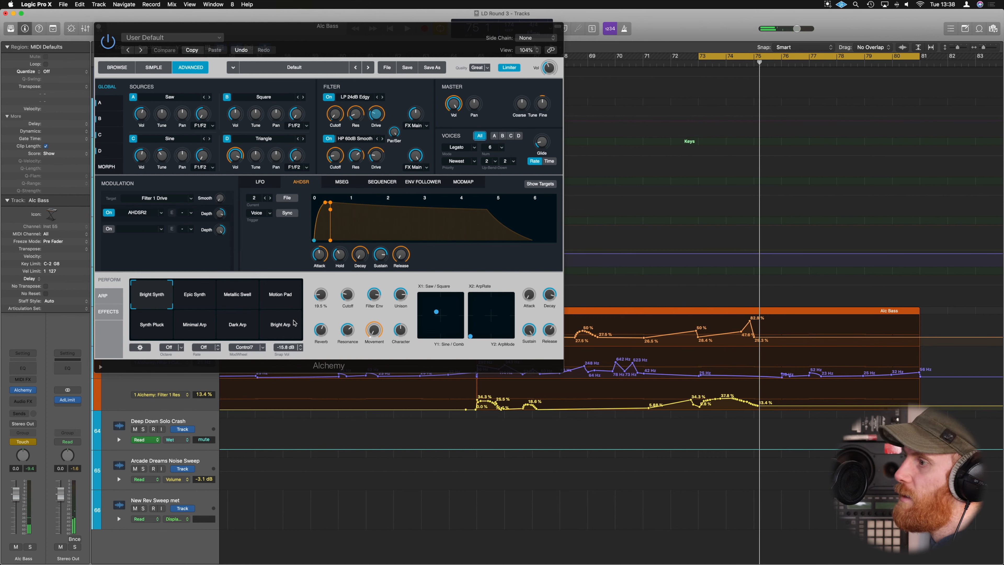
Step: Create Filter 2 Drive automation on the Alc Bass, show one more automation lane and set the automation mode to Read
click(376, 160)
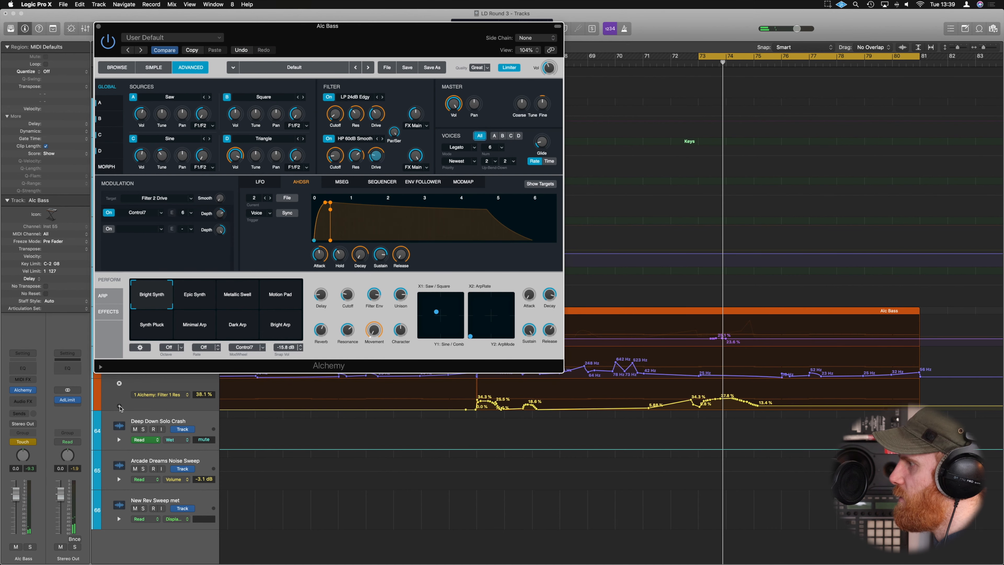
click(119, 408)
click(27, 441)
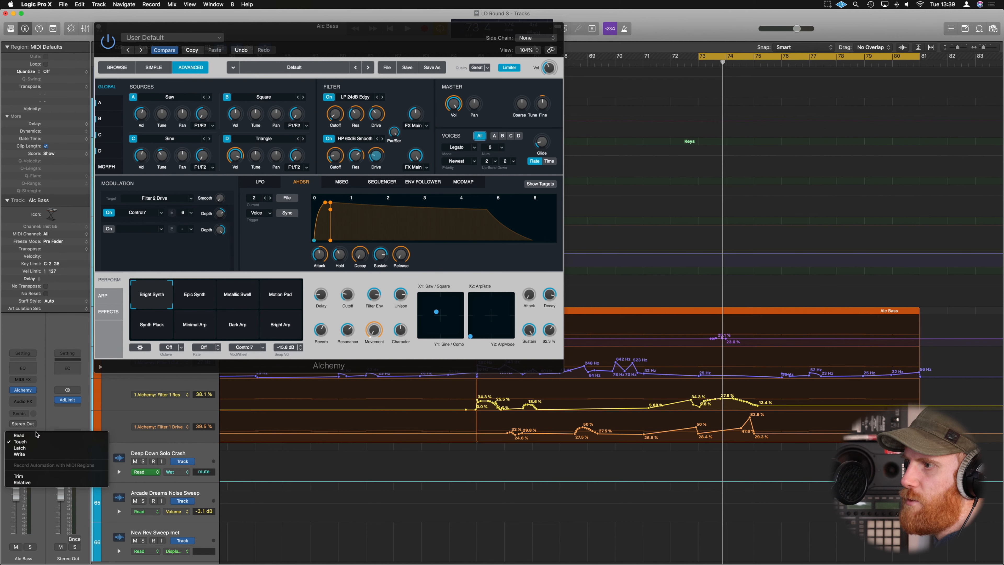
click(35, 436)
Step: Shape the Filter 2 Drive automation into two peaks, one just before bar 74 and one just before bar 75
drag(722, 340, 722, 335)
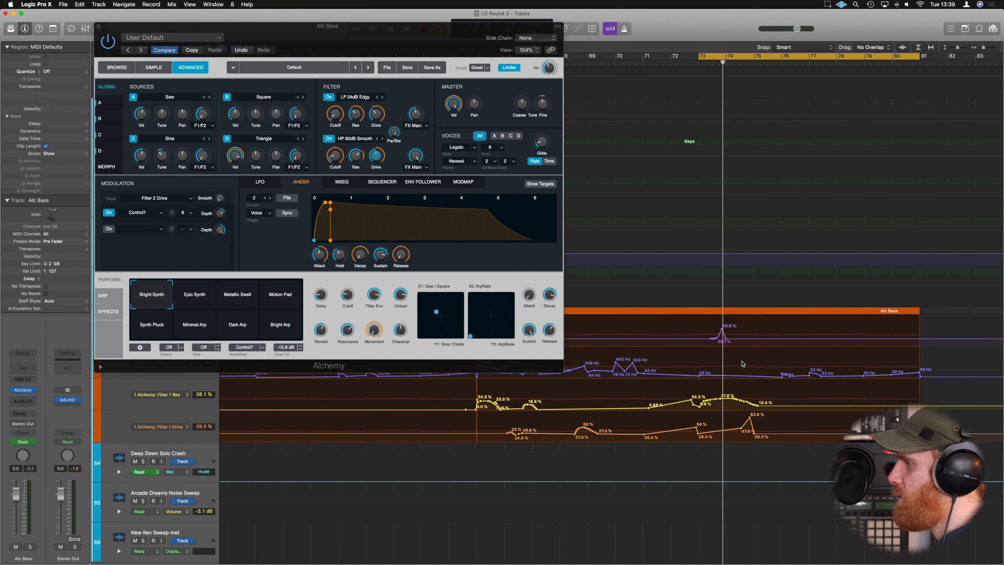
click(750, 339)
click(748, 325)
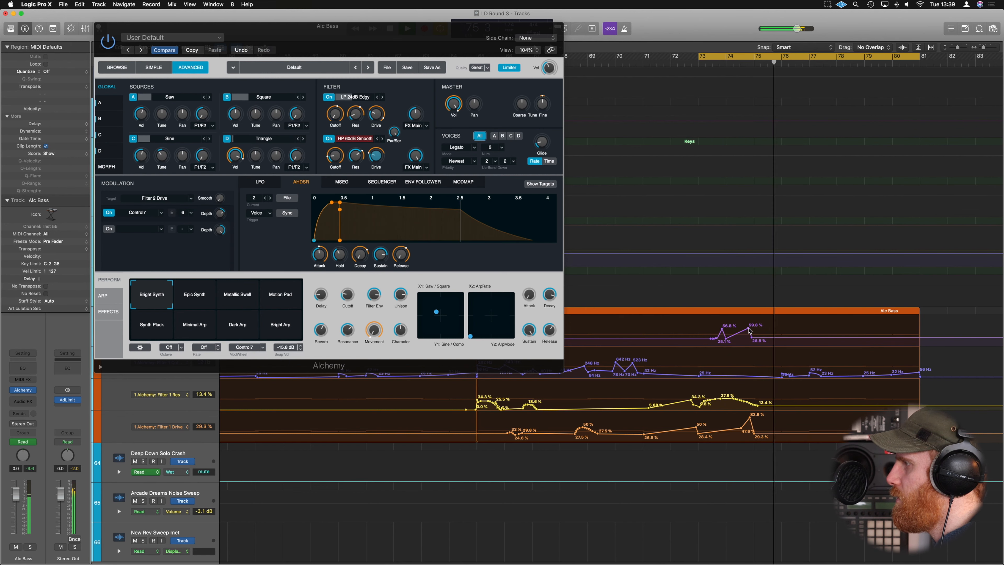
drag(749, 330, 749, 328)
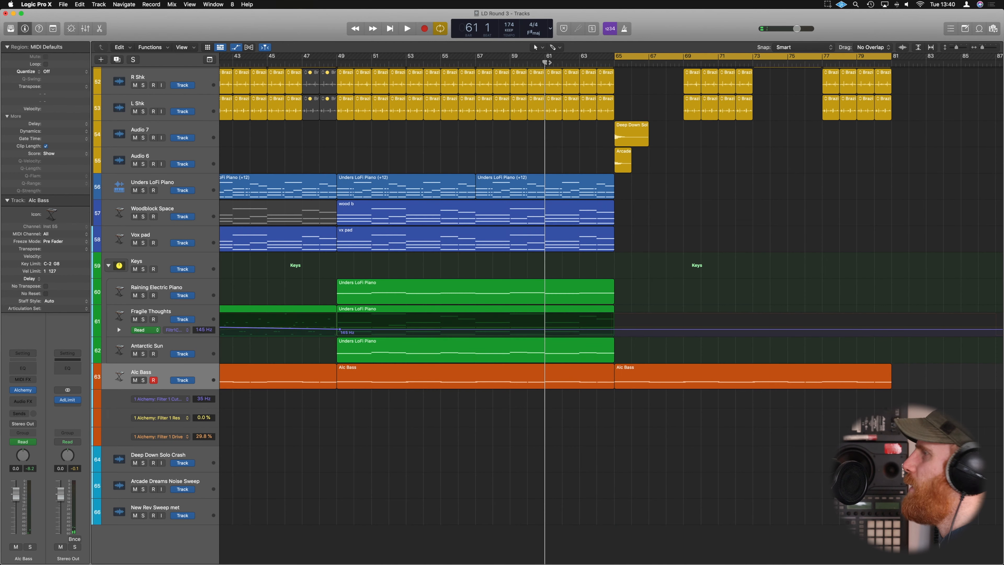
Step: Play the arrangement from bar 61 and review the drum, keys and bass layout through bar 81
key(space)
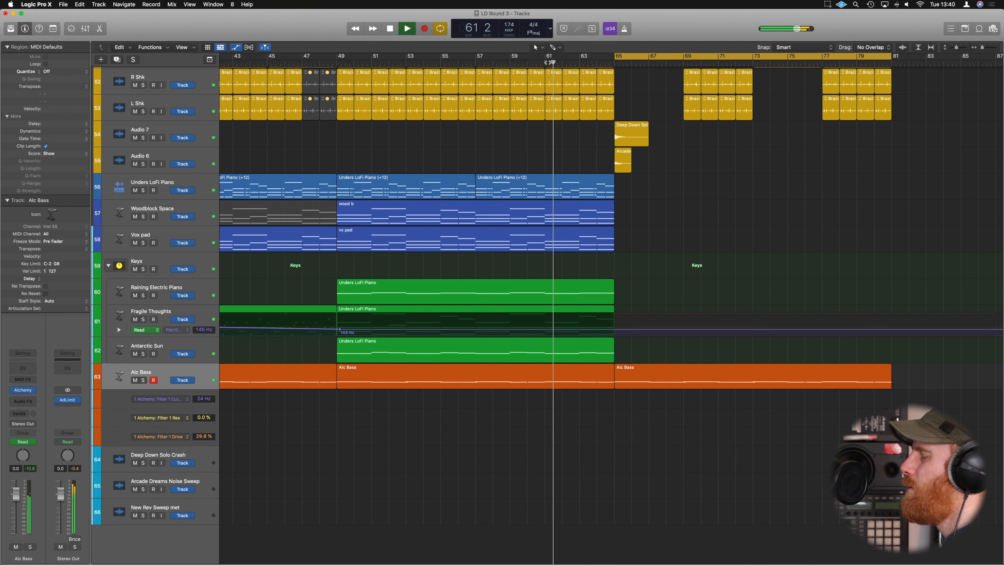
scroll(561, 101, down, 3)
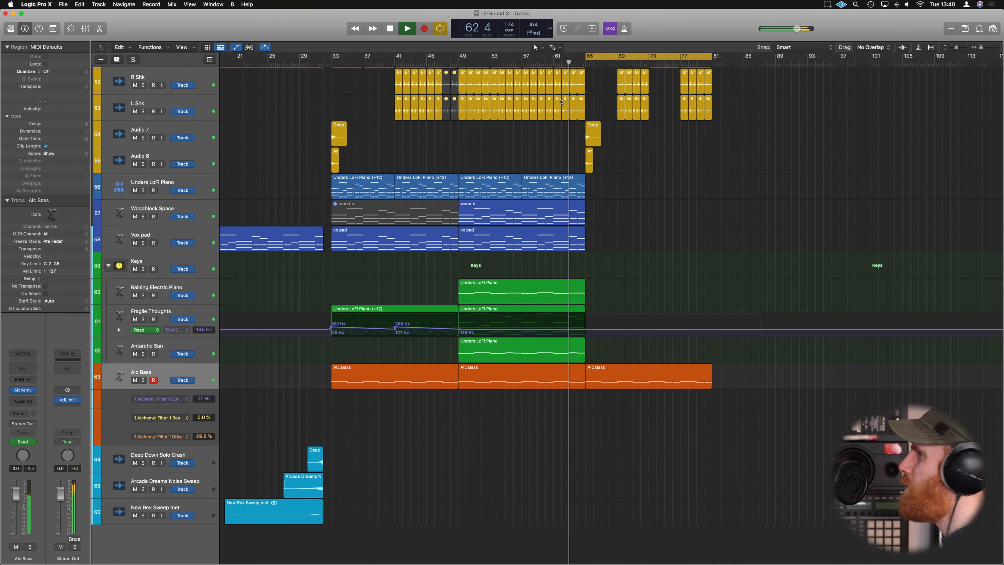
scroll(562, 101, down, 3)
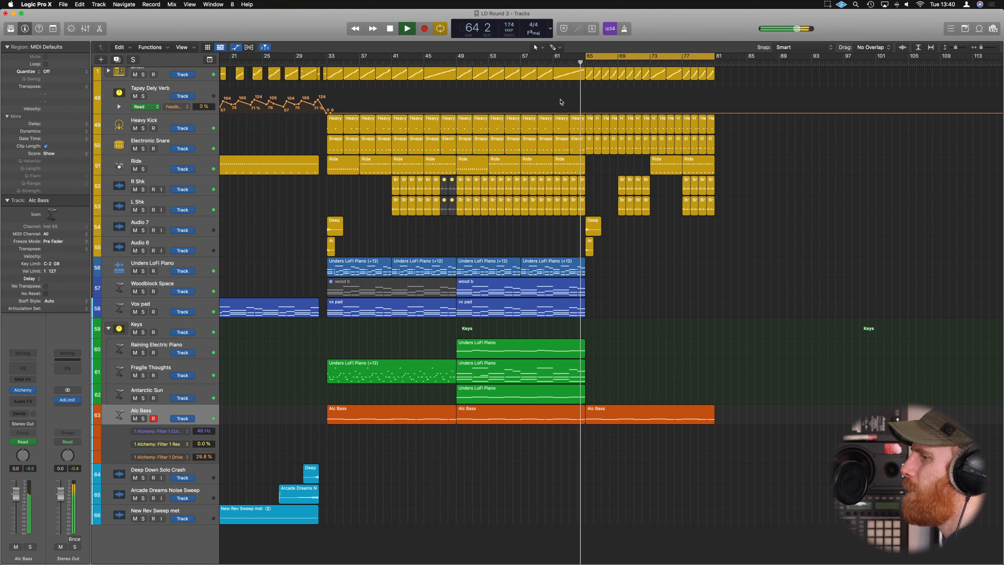